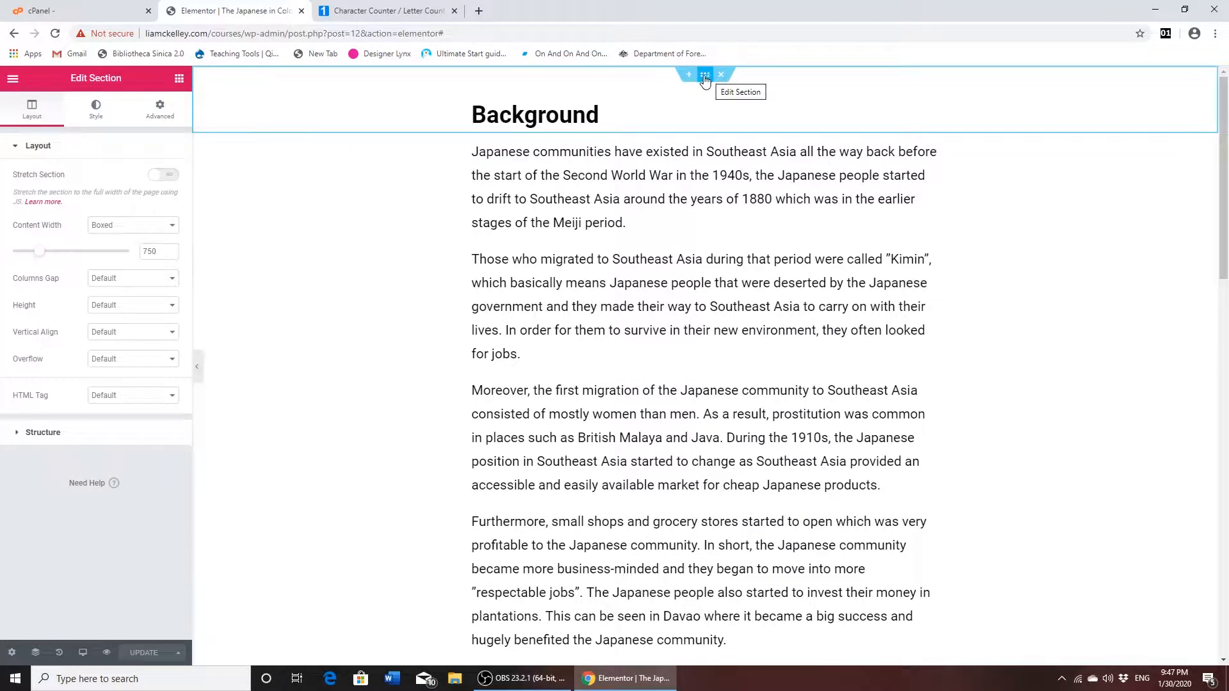
{"action": "left_click", "coordinate": [690, 76]}
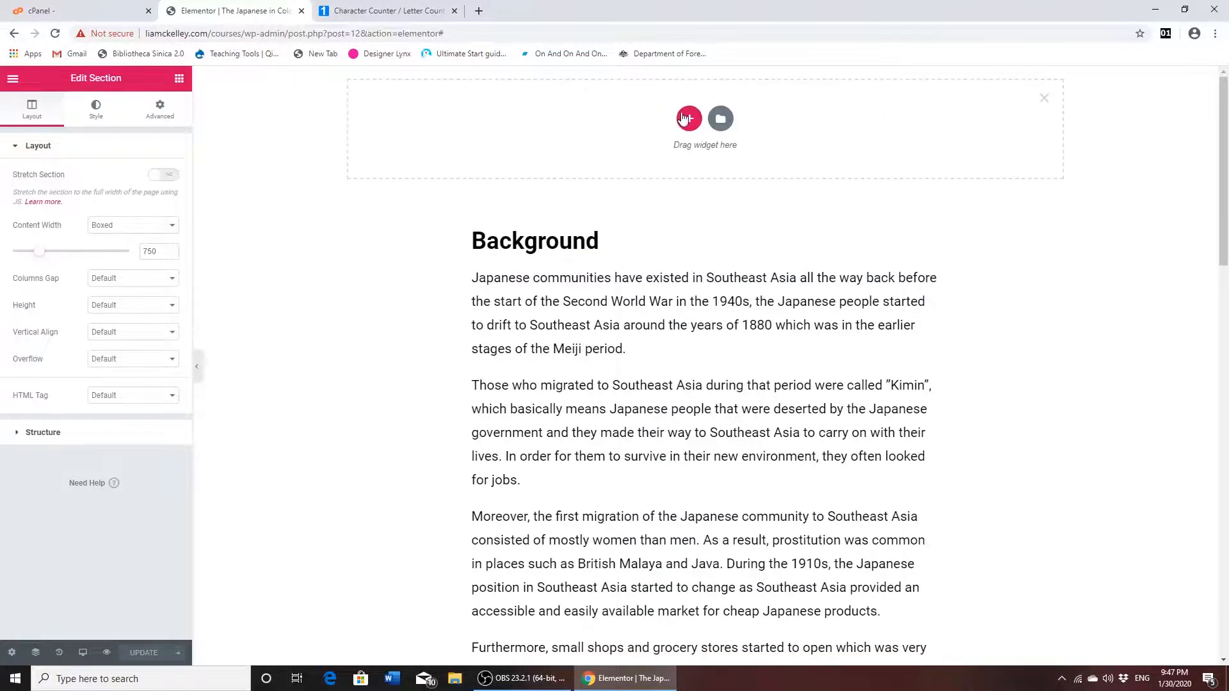
{"action": "left_click", "coordinate": [689, 120]}
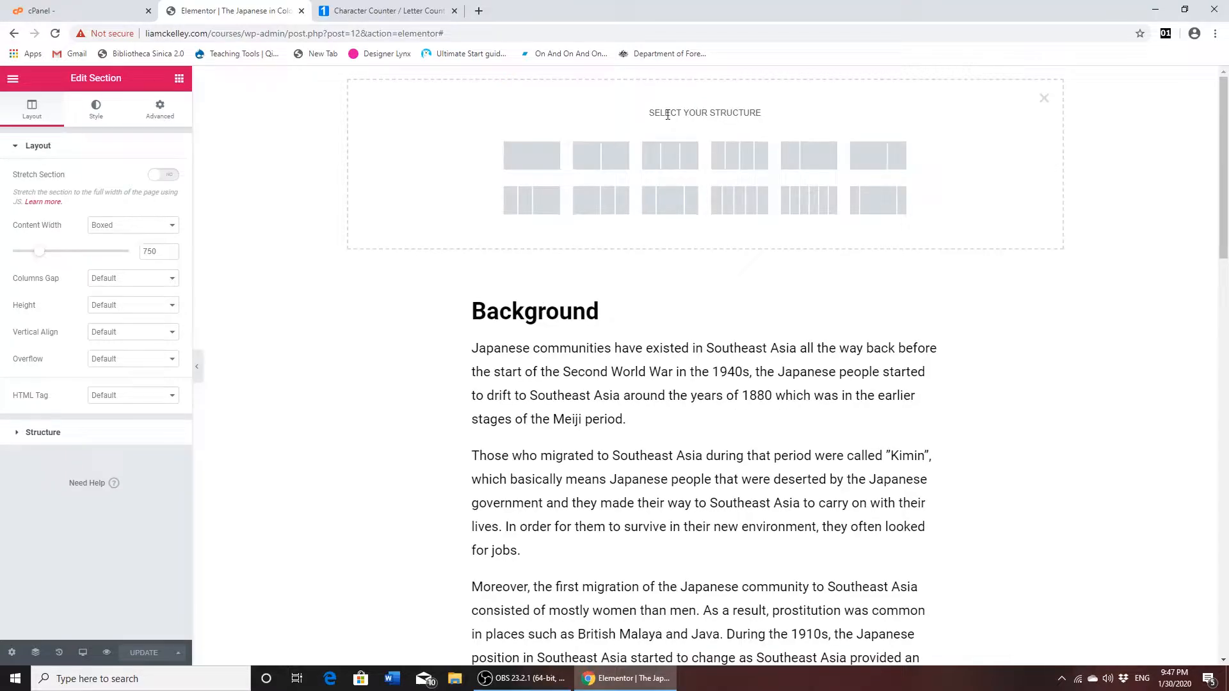
{"action": "left_click", "coordinate": [542, 157]}
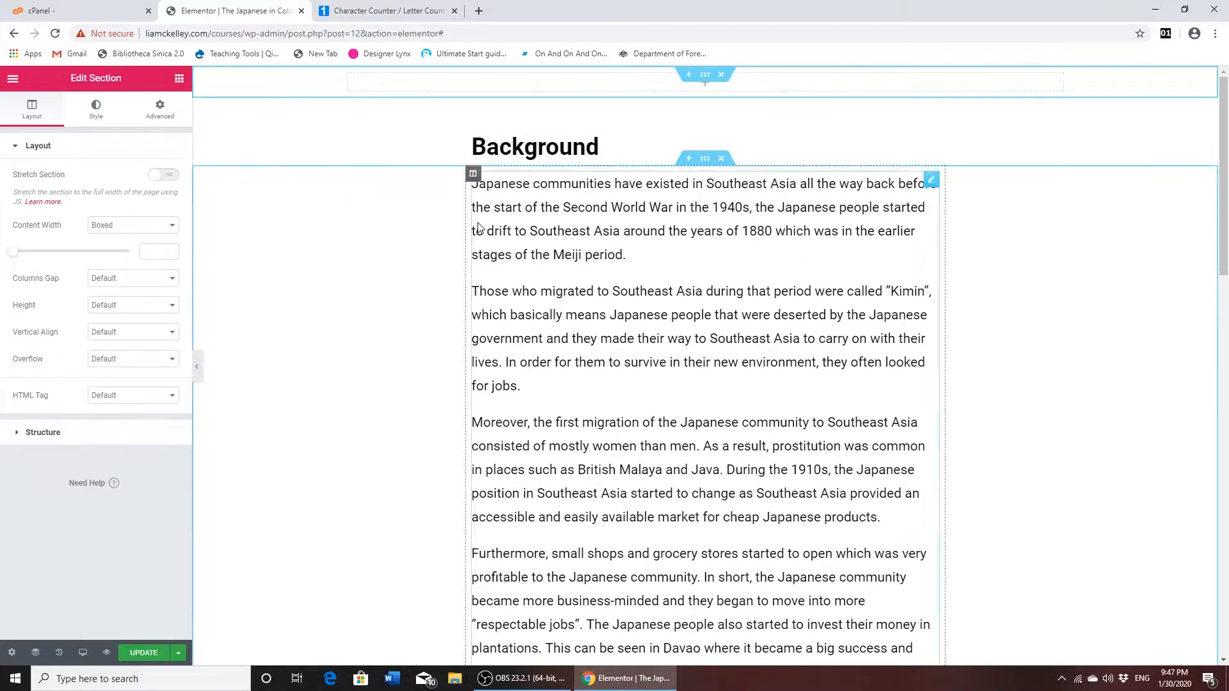
{"action": "left_click", "coordinate": [718, 80]}
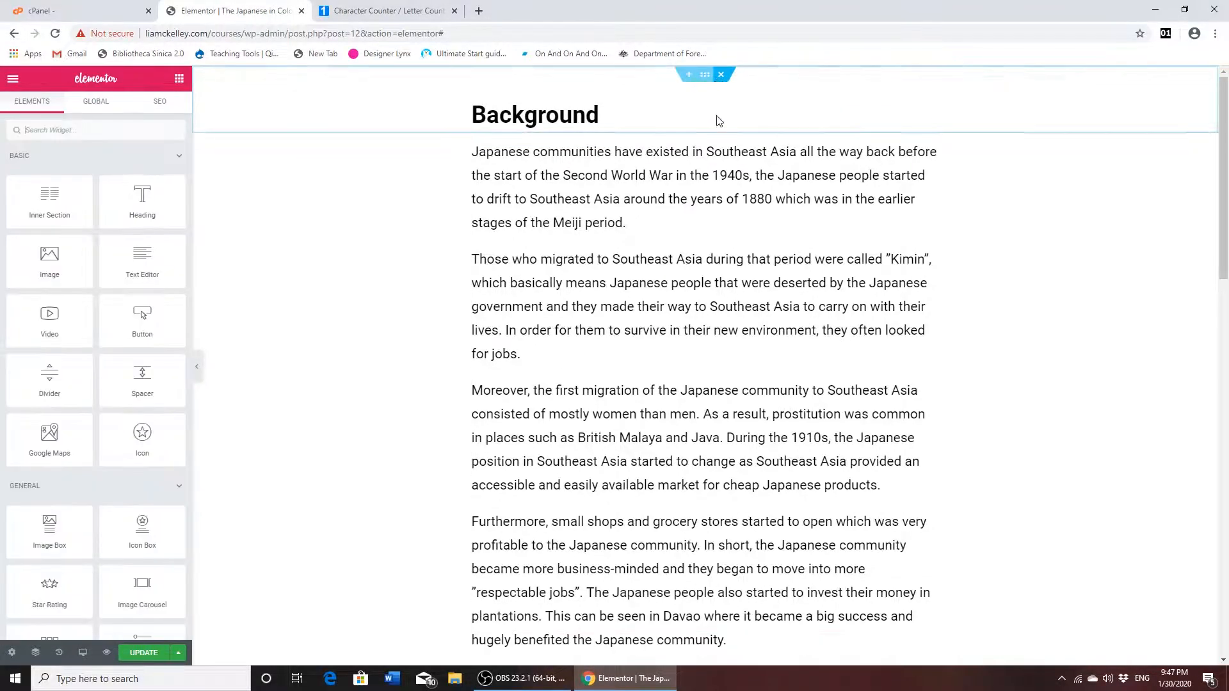
- Open the template library for a new section above the Background heading and filter the blocks by the Hero category
{"action": "left_click", "coordinate": [687, 78]}
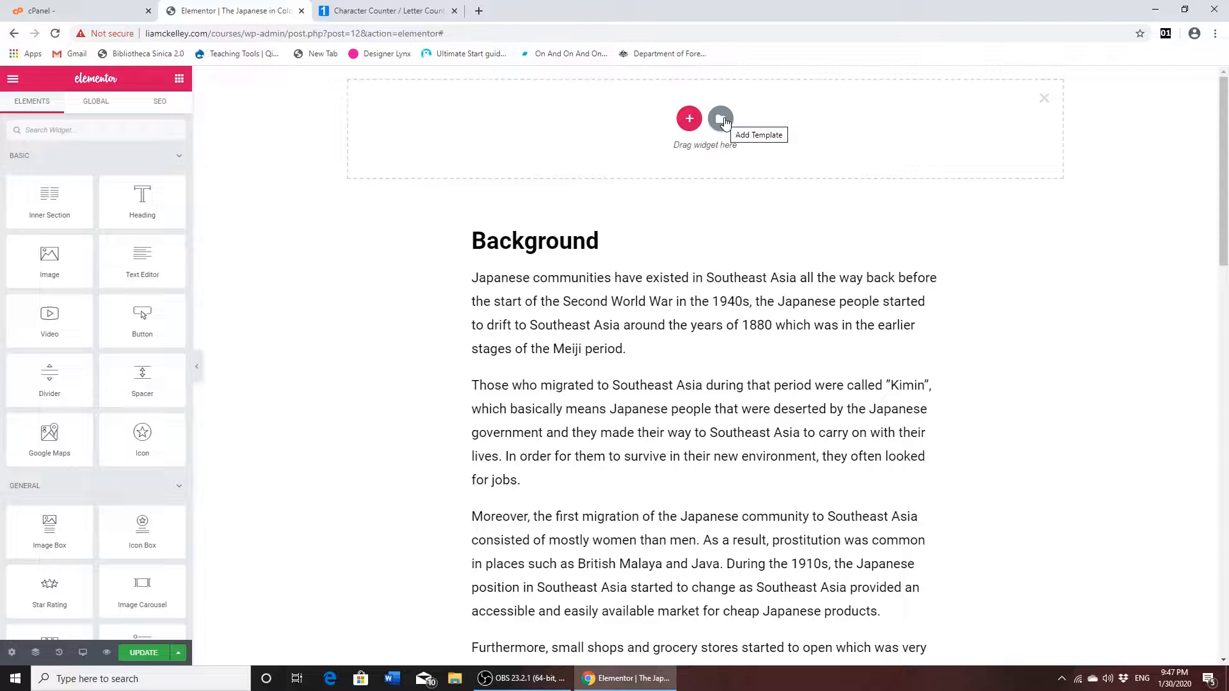
{"action": "left_click", "coordinate": [722, 120]}
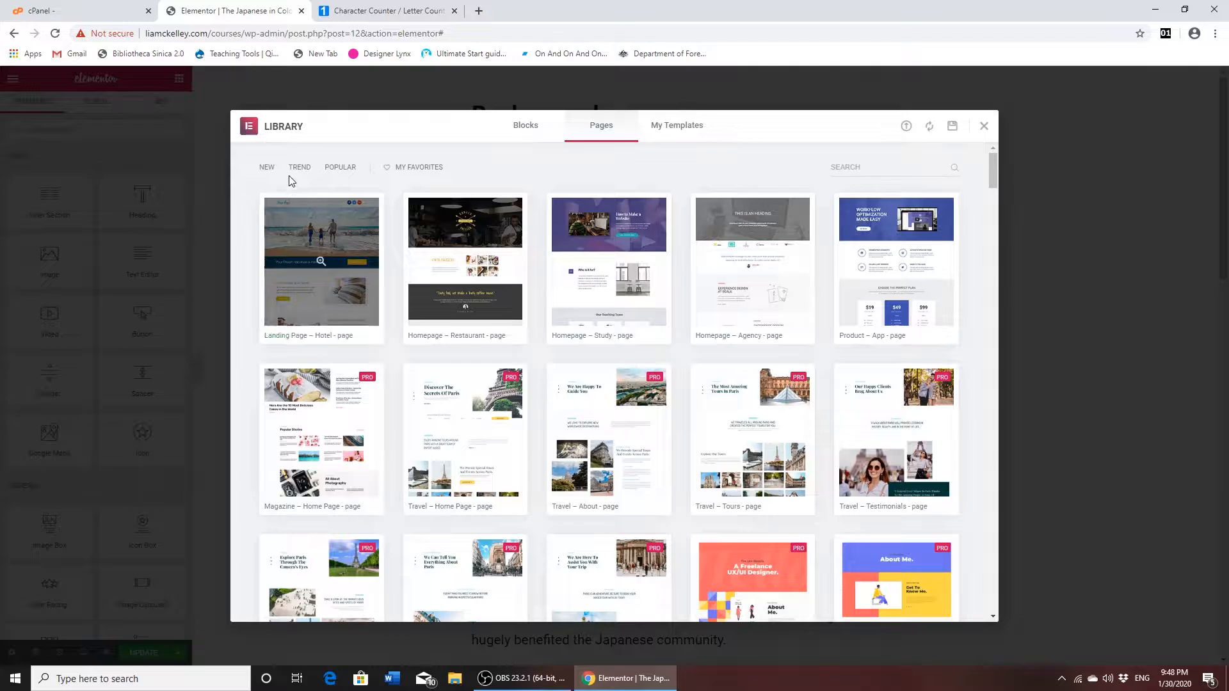
{"action": "left_click", "coordinate": [525, 132]}
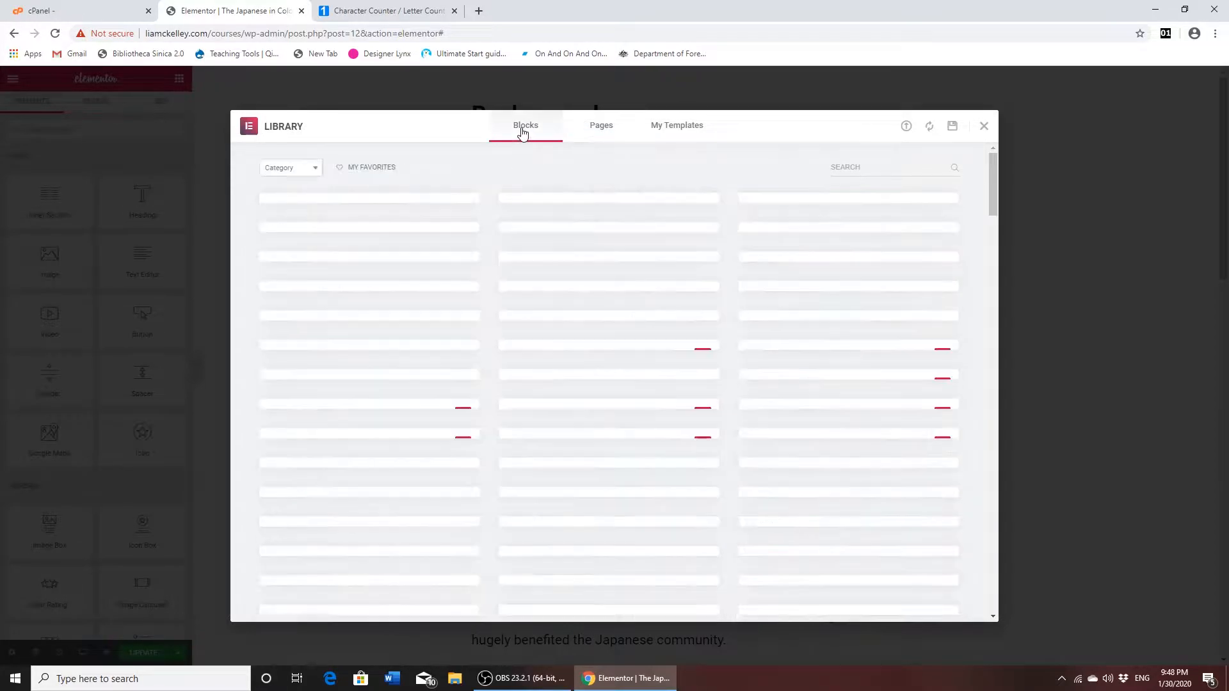
{"action": "left_click", "coordinate": [314, 170]}
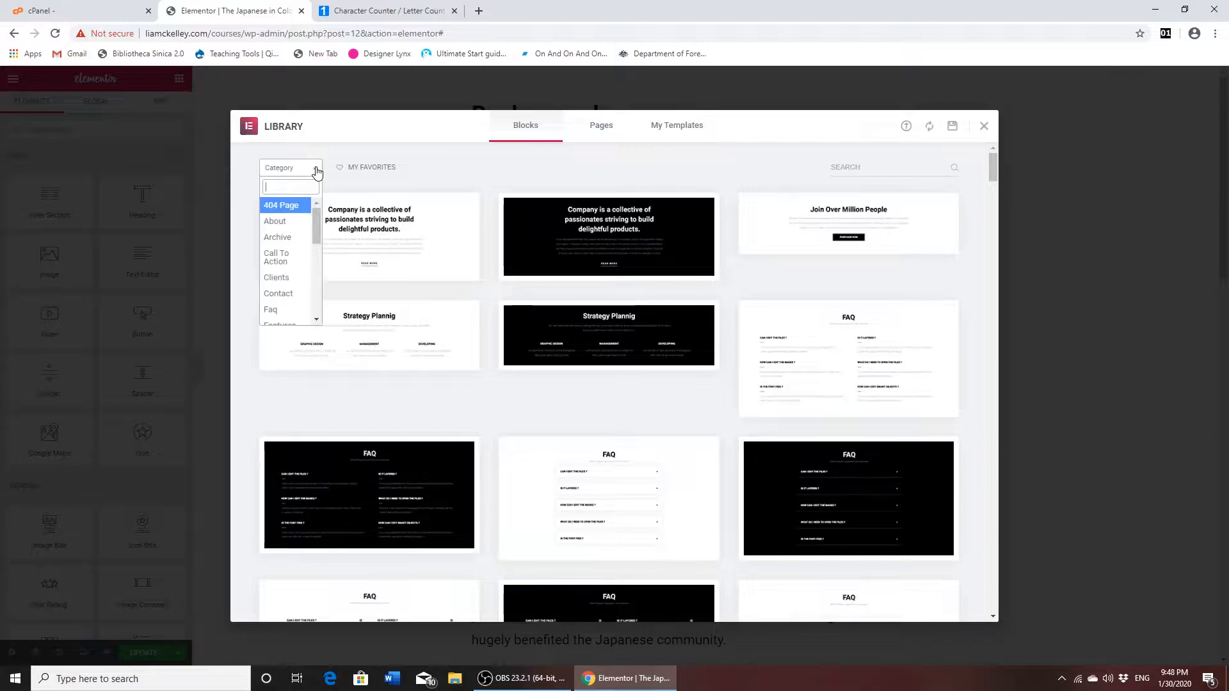
{"action": "scroll", "coordinate": [318, 233], "scroll_direction": "down", "scroll_amount": 4}
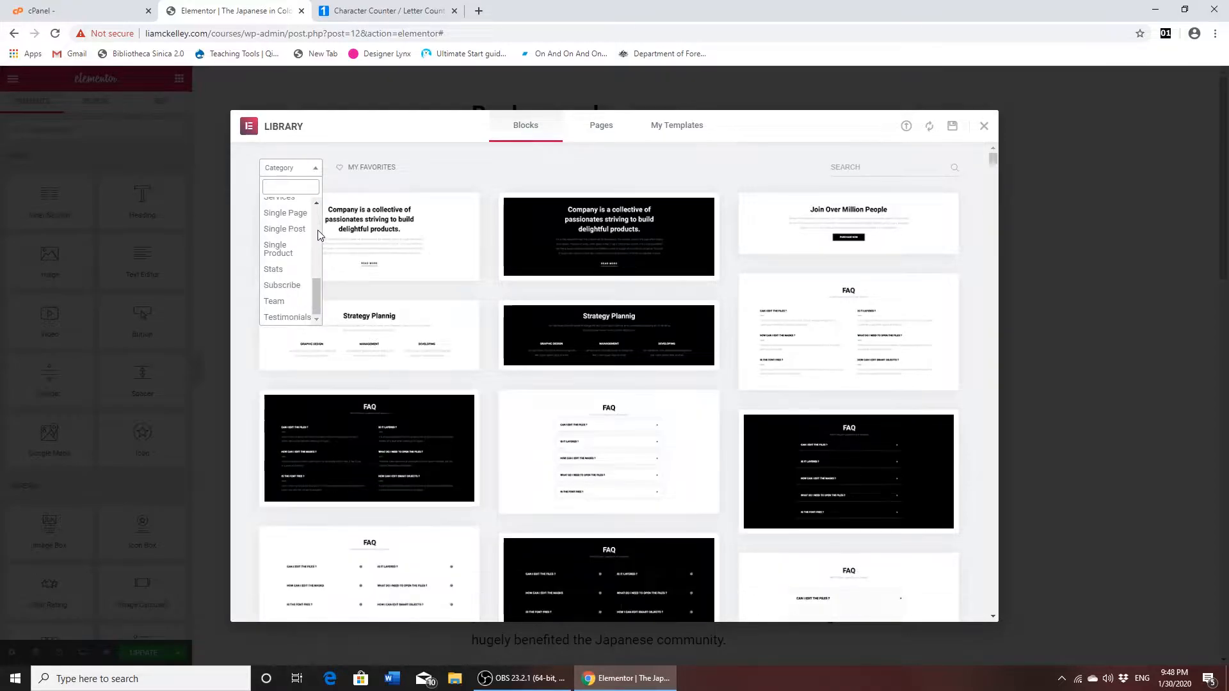
{"action": "left_click_drag", "start_coordinate": [318, 299], "coordinate": [316, 266]}
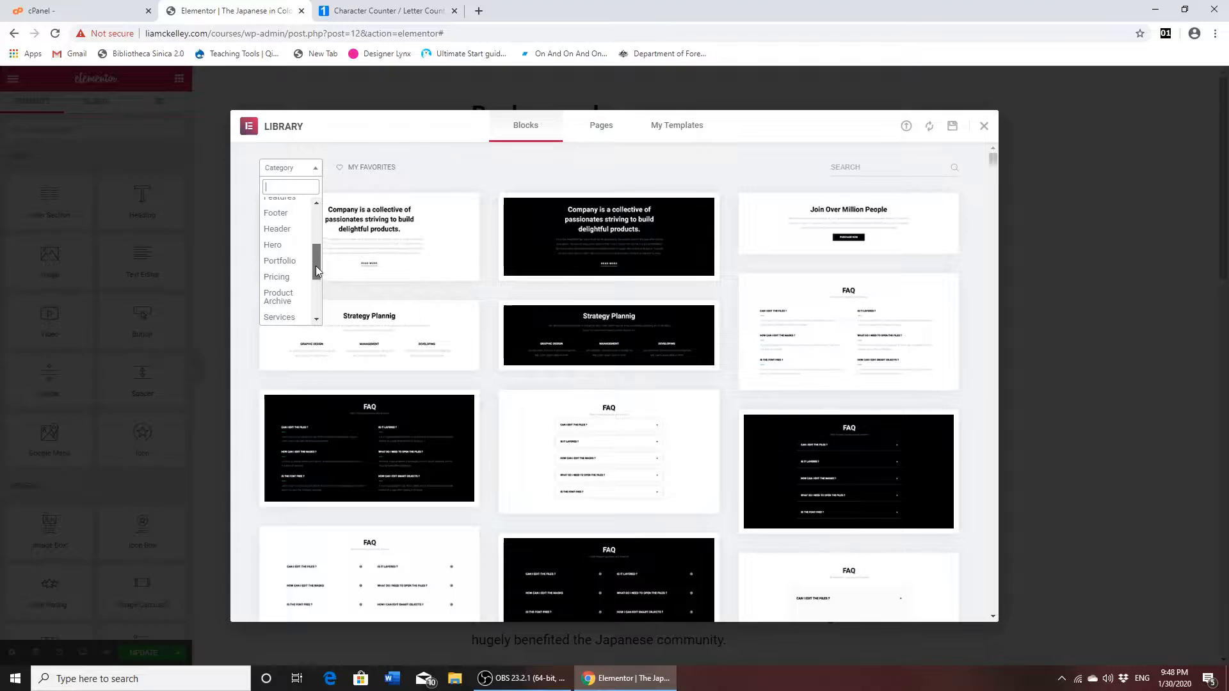
{"action": "left_click", "coordinate": [280, 252]}
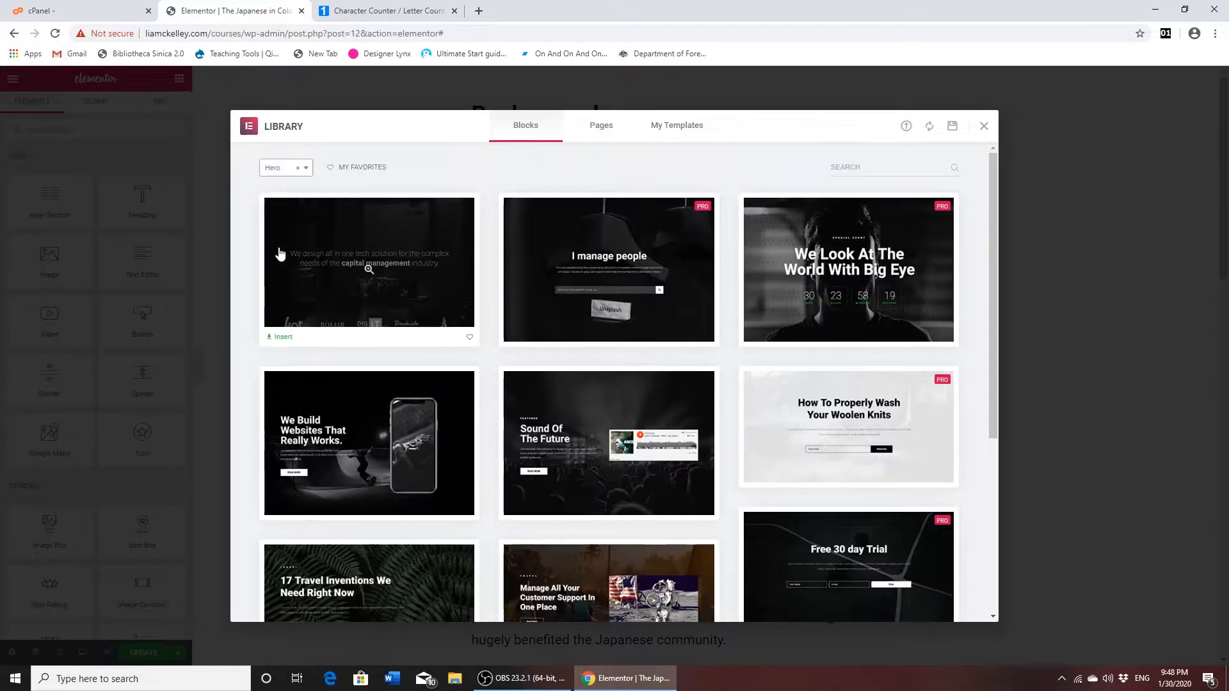
- Insert the Landing Page – Hotel page template above the Background heading, connecting the site to the template library
{"action": "left_click", "coordinate": [601, 133]}
{"action": "mouse_move", "coordinate": [323, 236]}
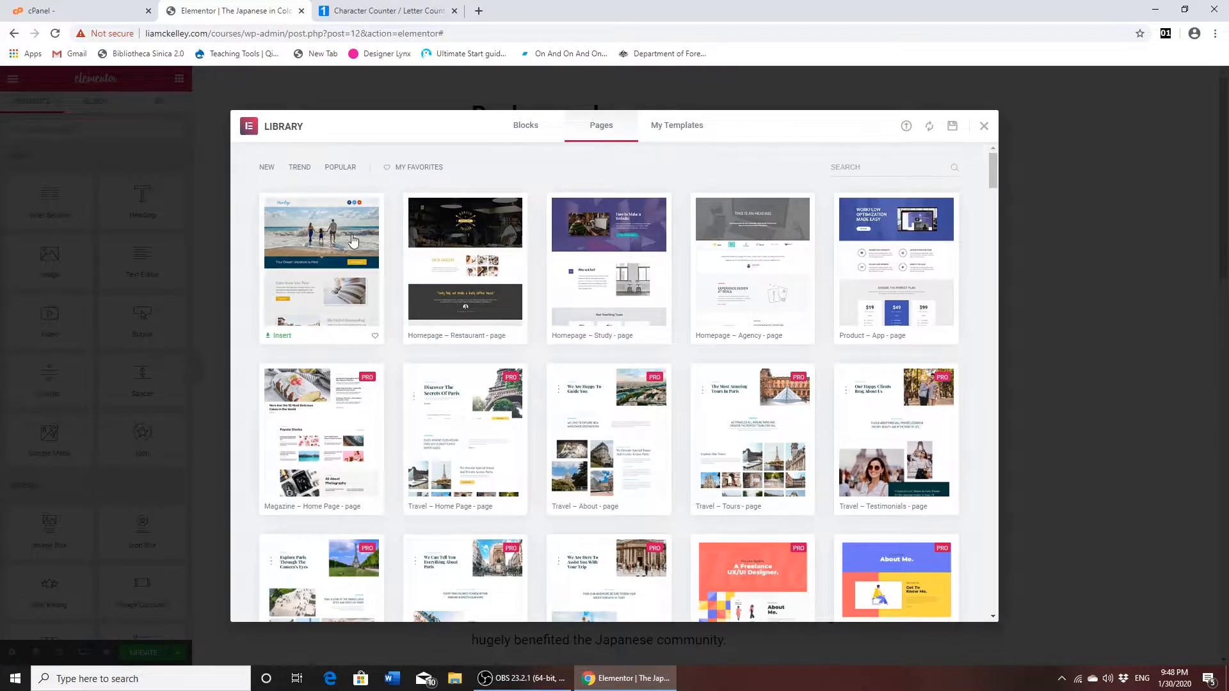
{"action": "left_click", "coordinate": [323, 233]}
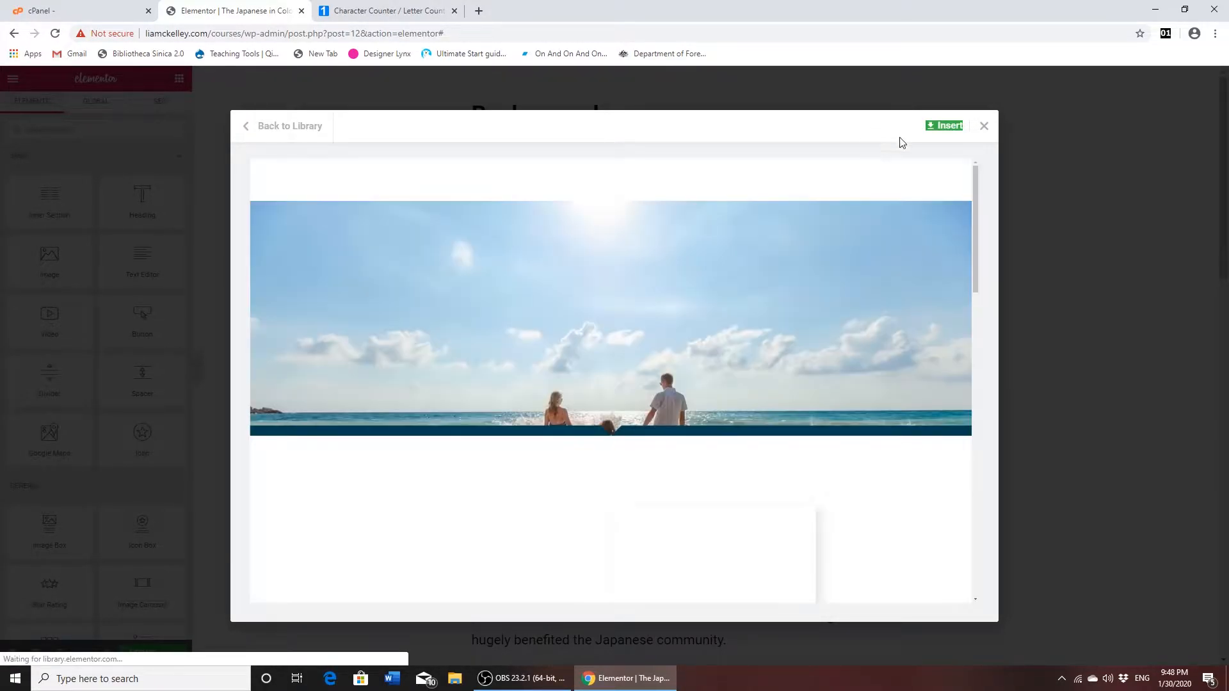
{"action": "left_click", "coordinate": [950, 132]}
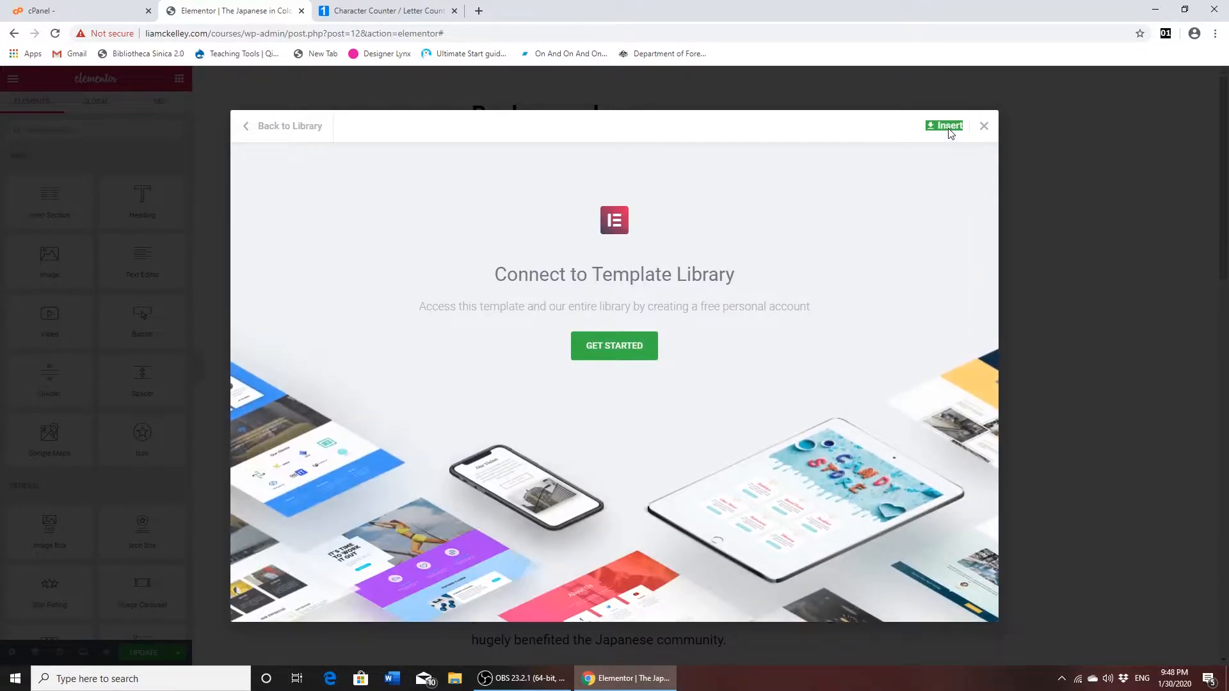
{"action": "left_click", "coordinate": [618, 352]}
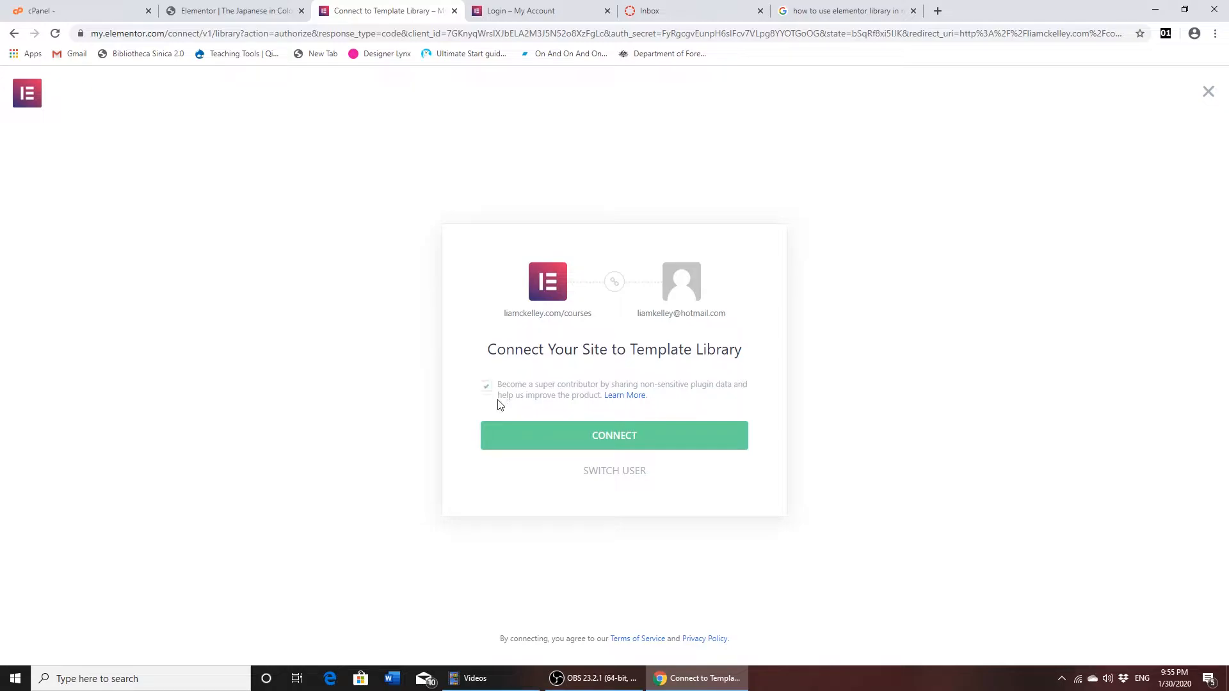
{"action": "left_click", "coordinate": [598, 439]}
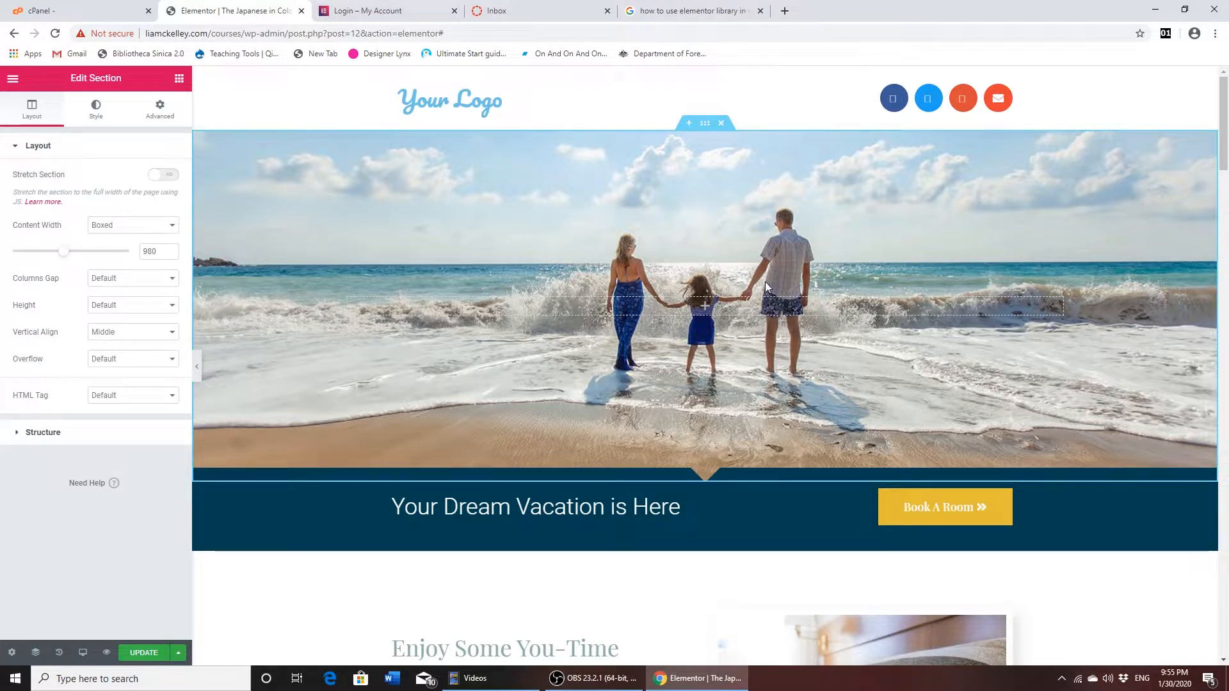
- Delete all sections of the inserted hotel template except the hero section with the beach family photo
{"action": "scroll", "coordinate": [761, 242], "scroll_direction": "down", "scroll_amount": 1}
{"action": "scroll", "coordinate": [759, 233], "scroll_direction": "up", "scroll_amount": 1}
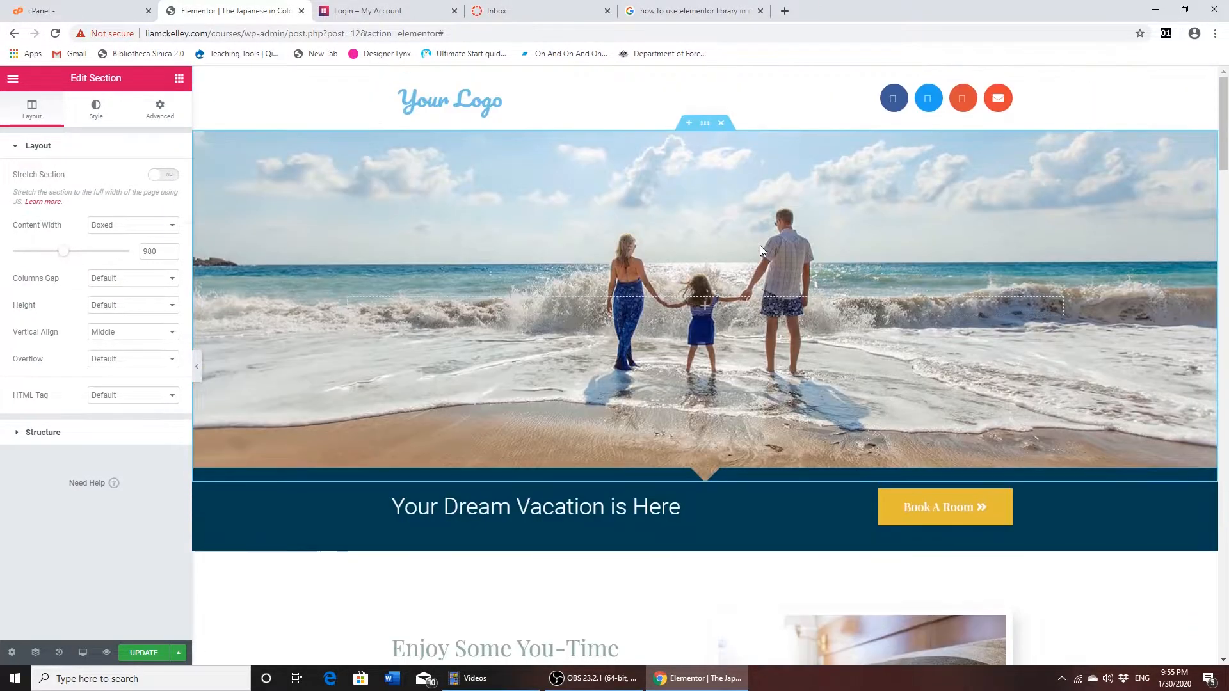
{"action": "scroll", "coordinate": [685, 362], "scroll_direction": "down", "scroll_amount": 15}
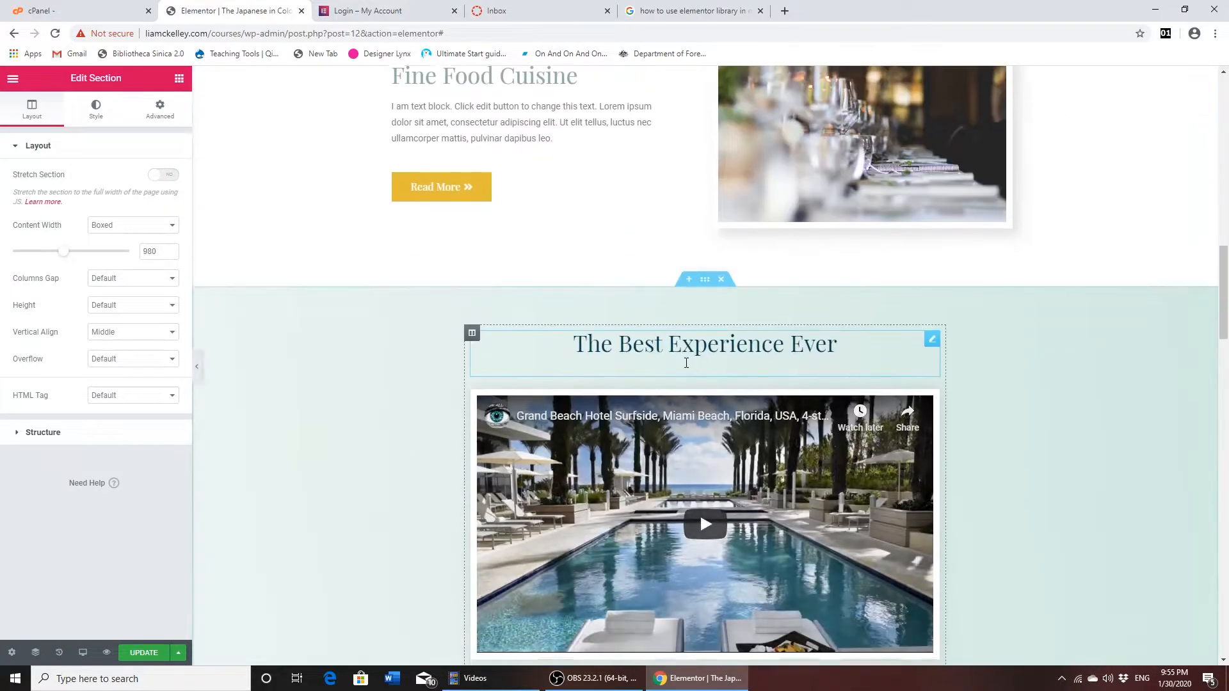
{"action": "scroll", "coordinate": [685, 362], "scroll_direction": "up", "scroll_amount": 20}
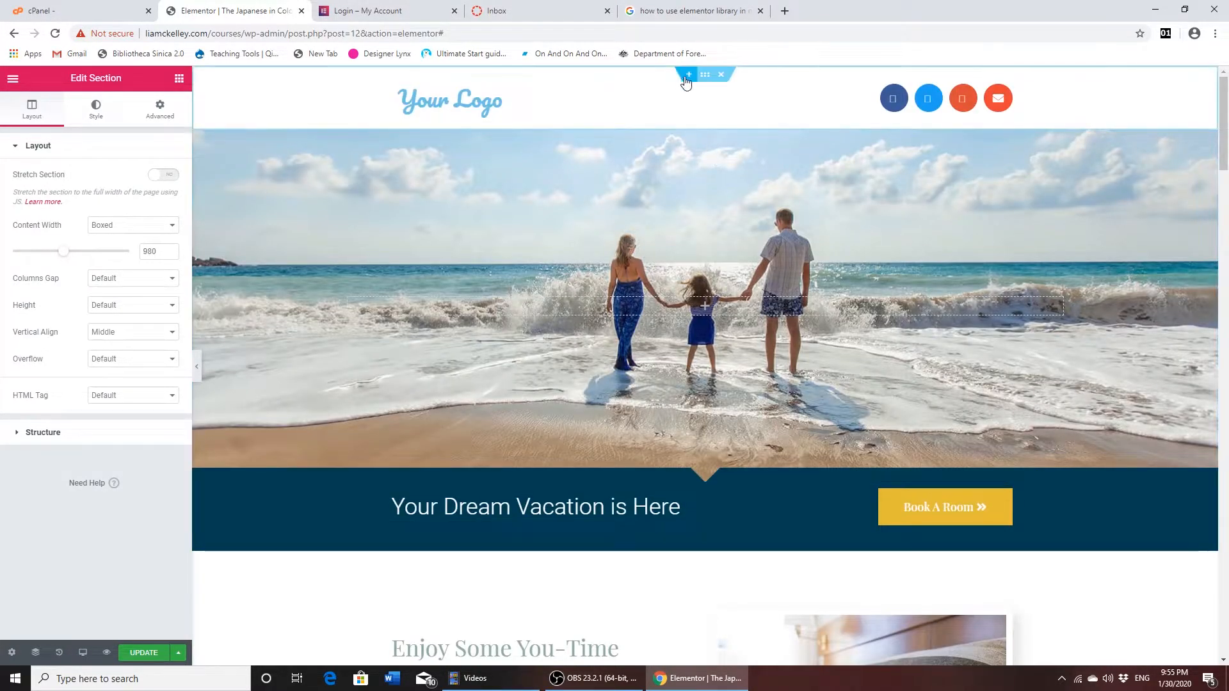
{"action": "left_click", "coordinate": [721, 76]}
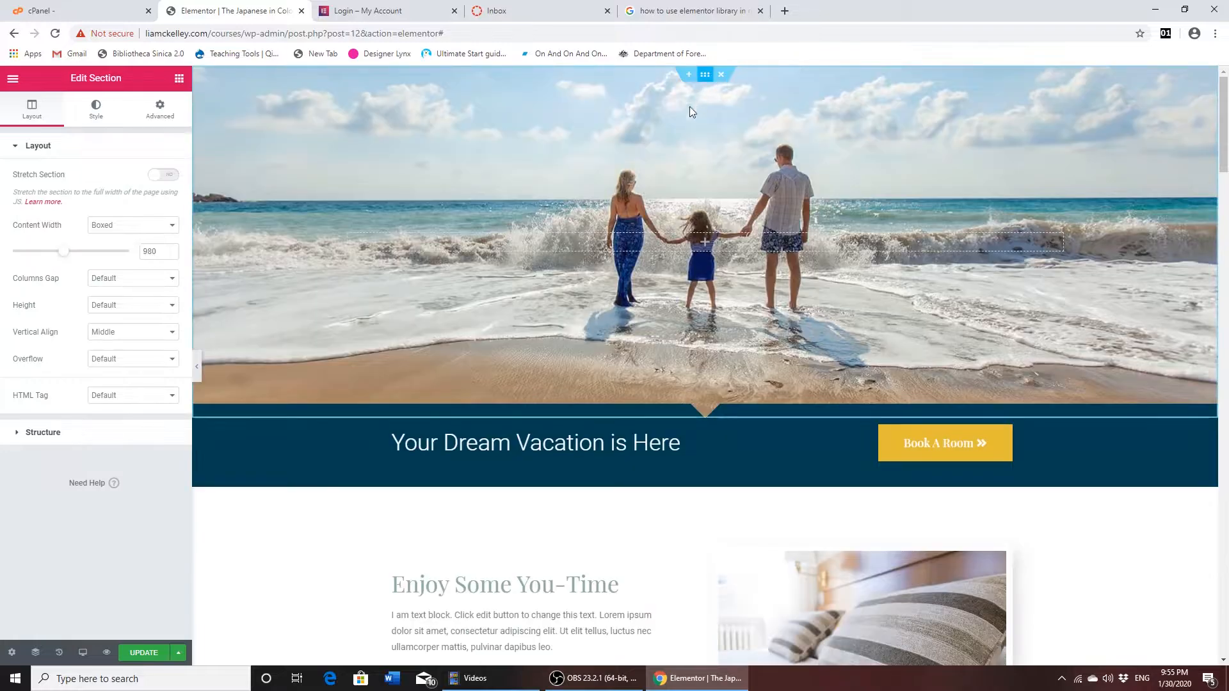
{"action": "left_click", "coordinate": [722, 413]}
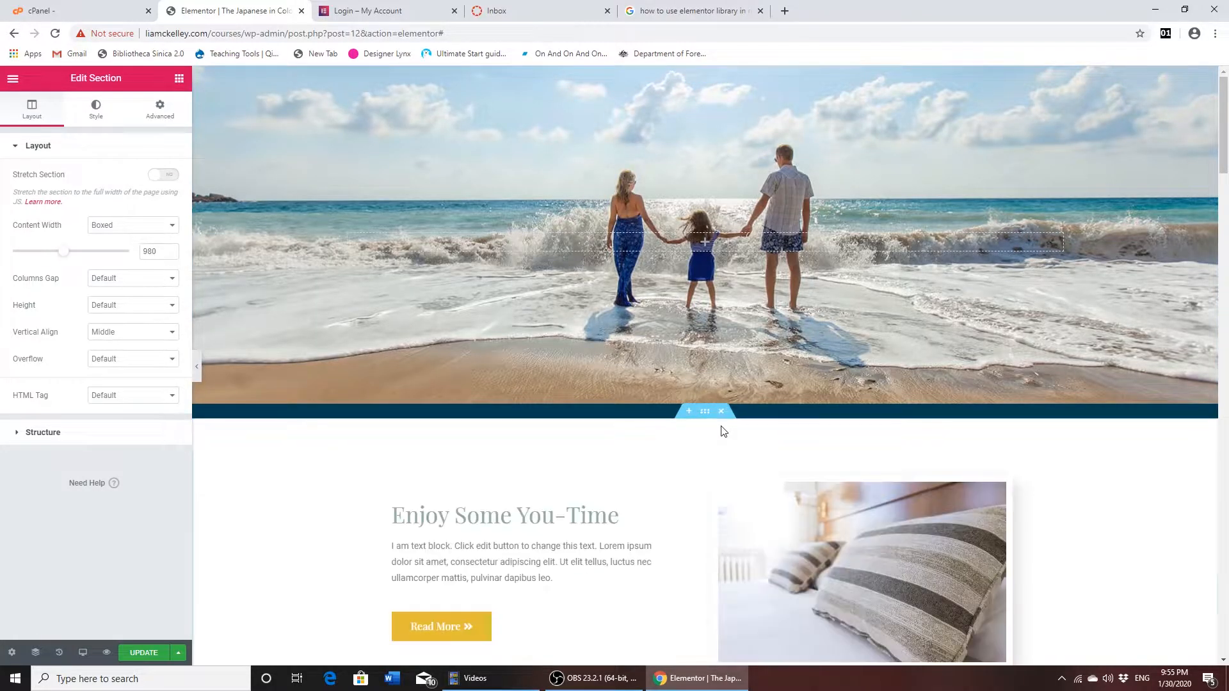
{"action": "left_click", "coordinate": [721, 412]}
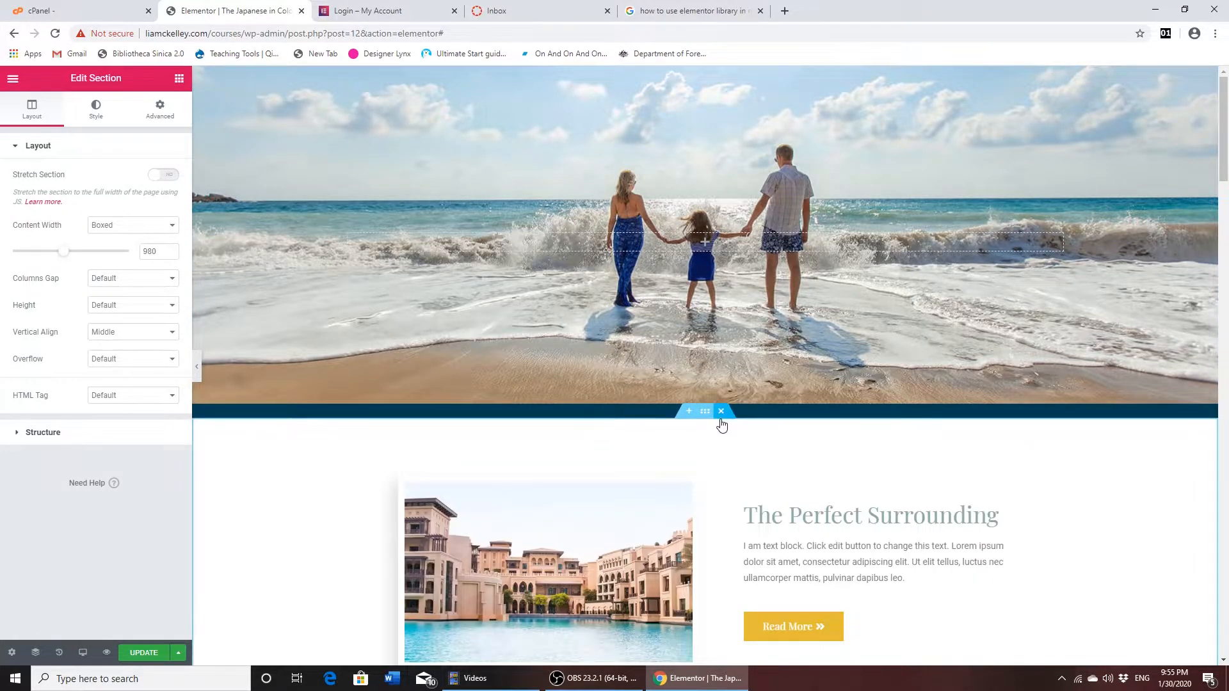
{"action": "left_click", "coordinate": [721, 412]}
{"action": "left_click", "coordinate": [721, 413]}
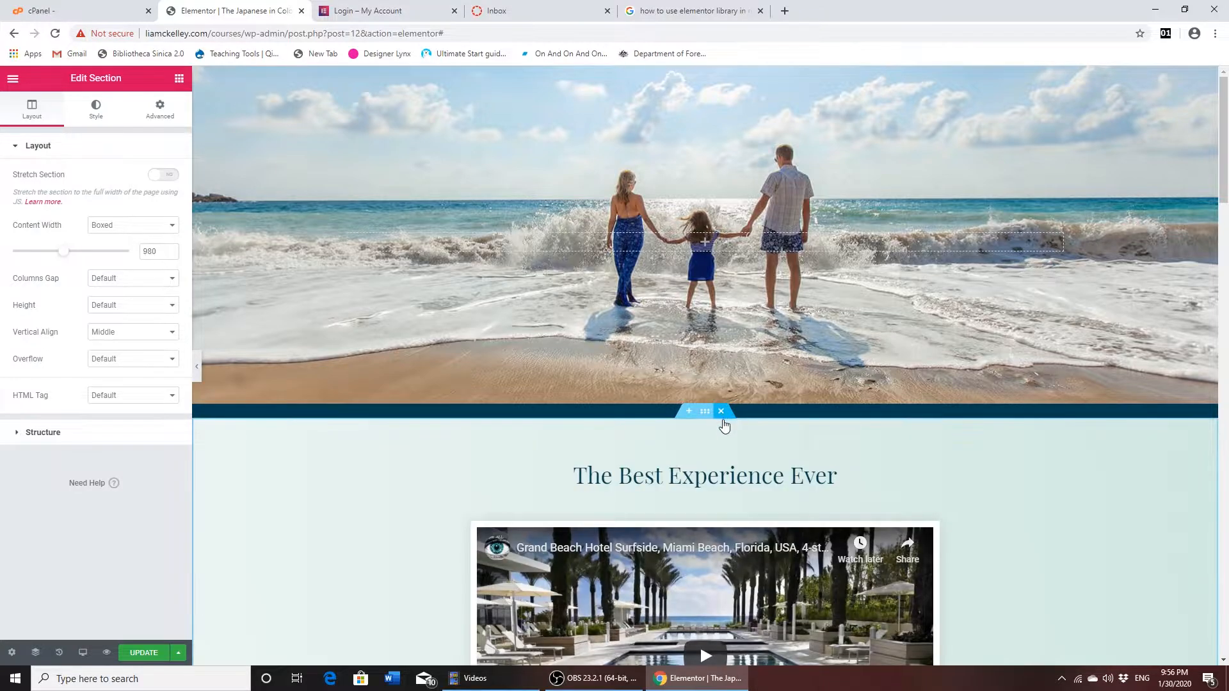
{"action": "left_click", "coordinate": [721, 413]}
{"action": "left_click", "coordinate": [721, 413]}
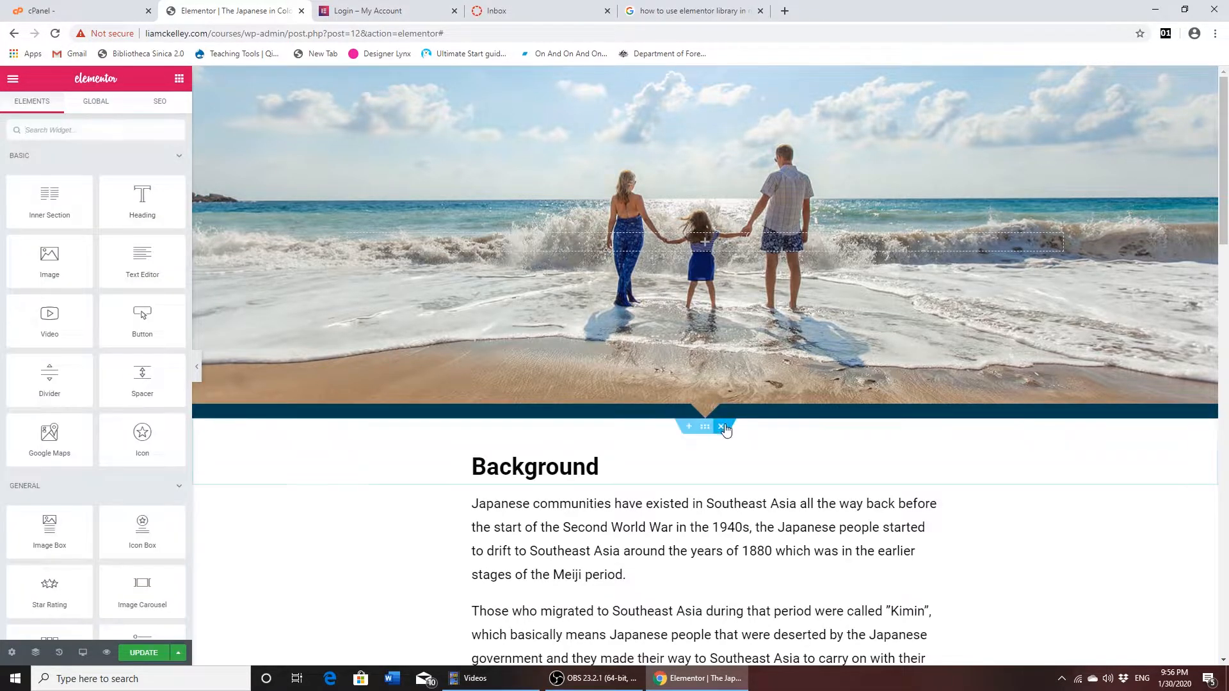
- Remove the Background heading section and bring it back by reverting to the previous entry in the action history
{"action": "left_click", "coordinate": [722, 413]}
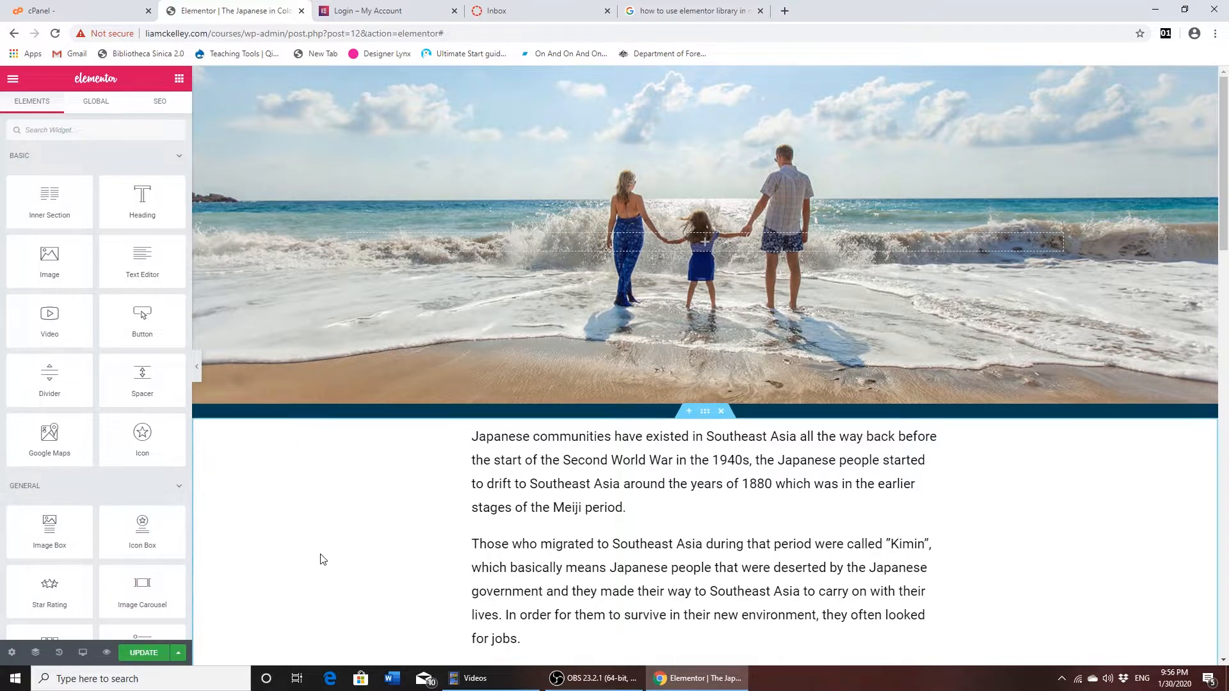
{"action": "left_click", "coordinate": [58, 653]}
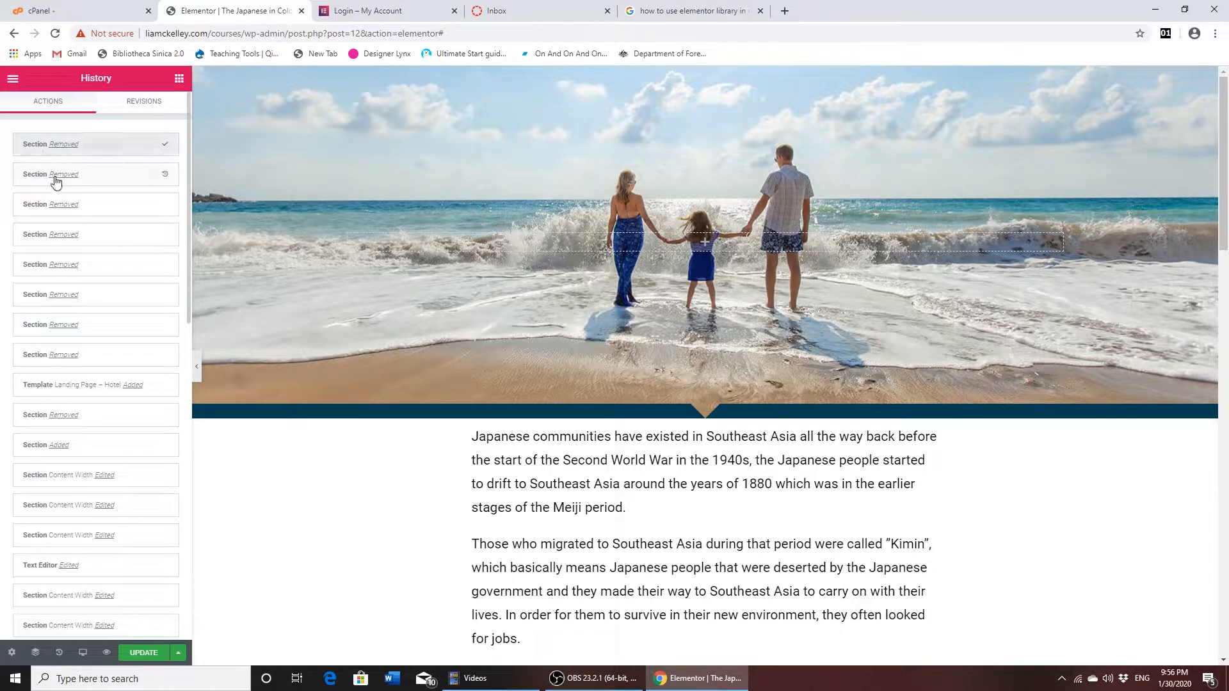
{"action": "left_click", "coordinate": [165, 175]}
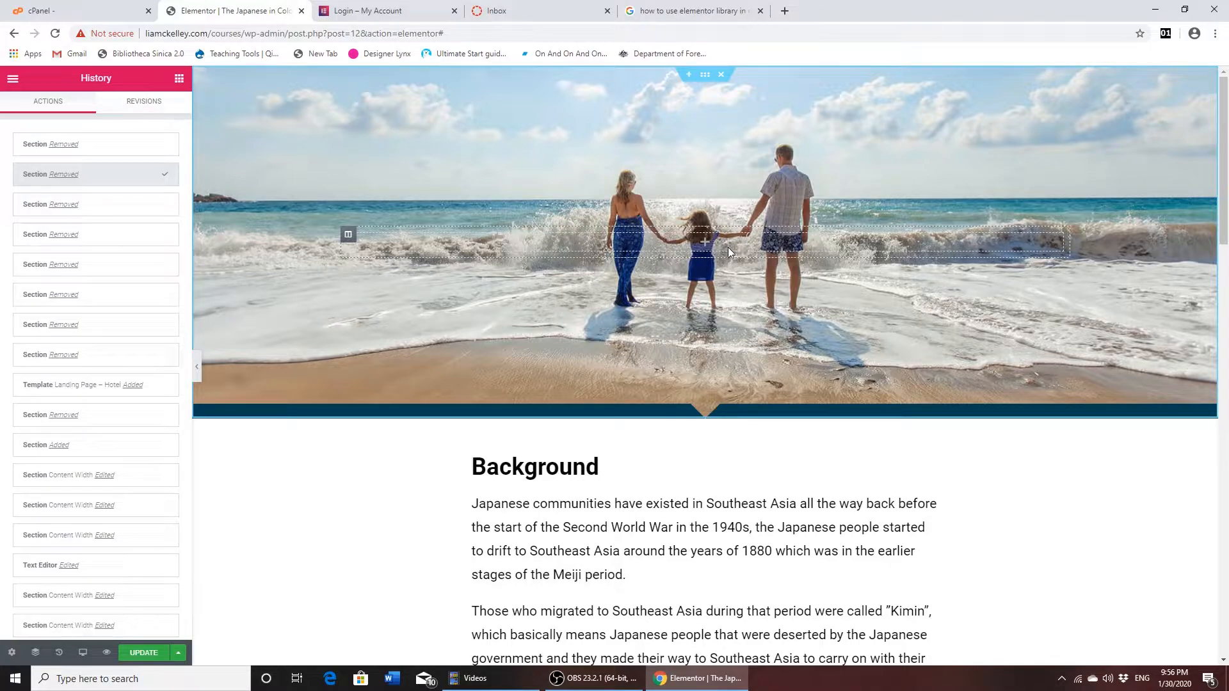
- Review the hero section's layout and background style settings
{"action": "left_click", "coordinate": [705, 75]}
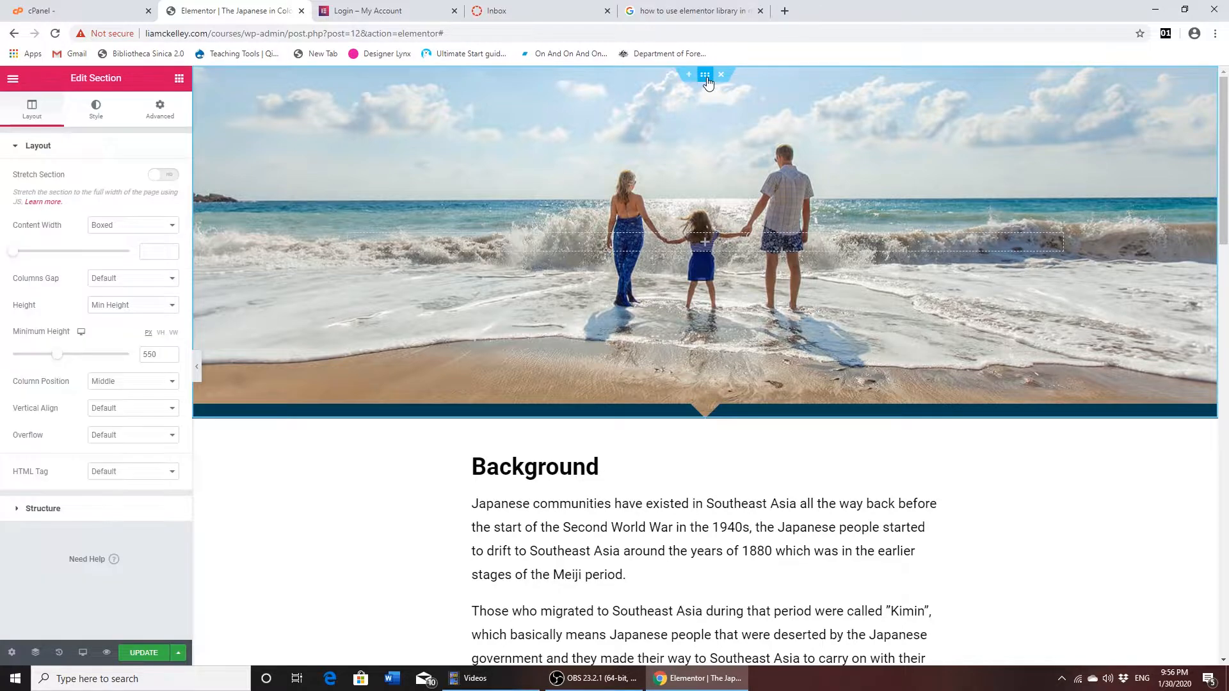
{"action": "left_click", "coordinate": [96, 110]}
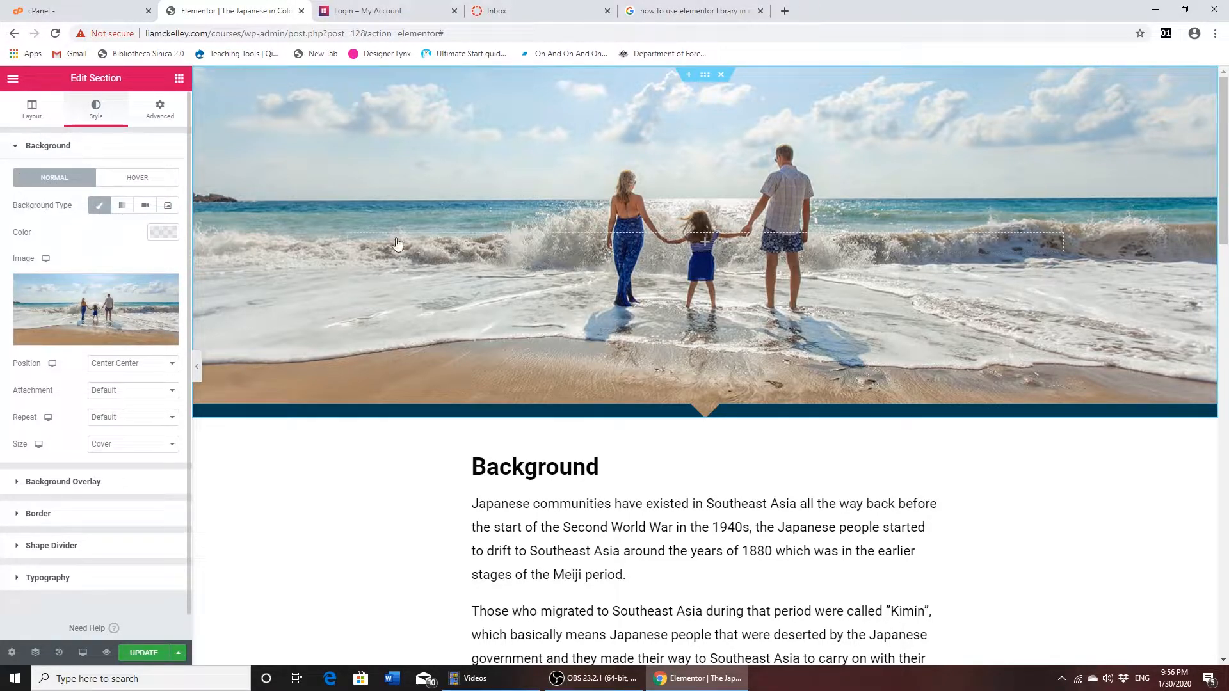
- Add a Heading widget to the beach hero section with the title "The Japanese in Prewar Southeast Asia"
{"action": "left_click", "coordinate": [665, 249]}
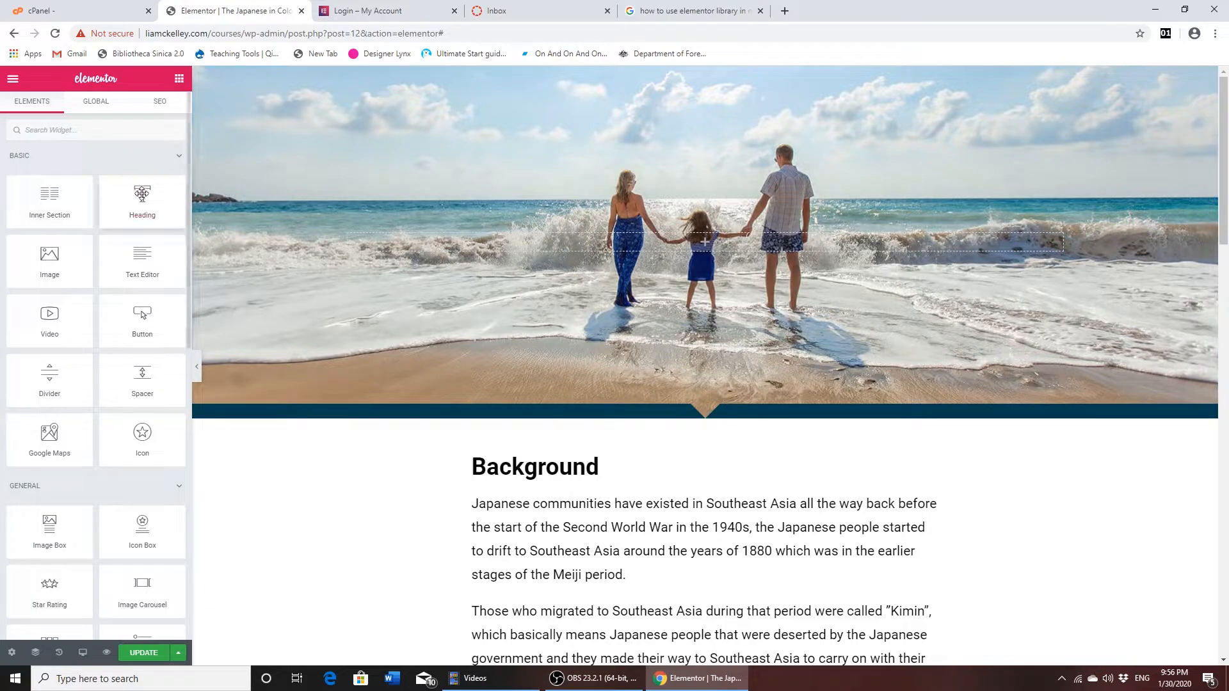
{"action": "left_click_drag", "start_coordinate": [143, 195], "coordinate": [572, 239]}
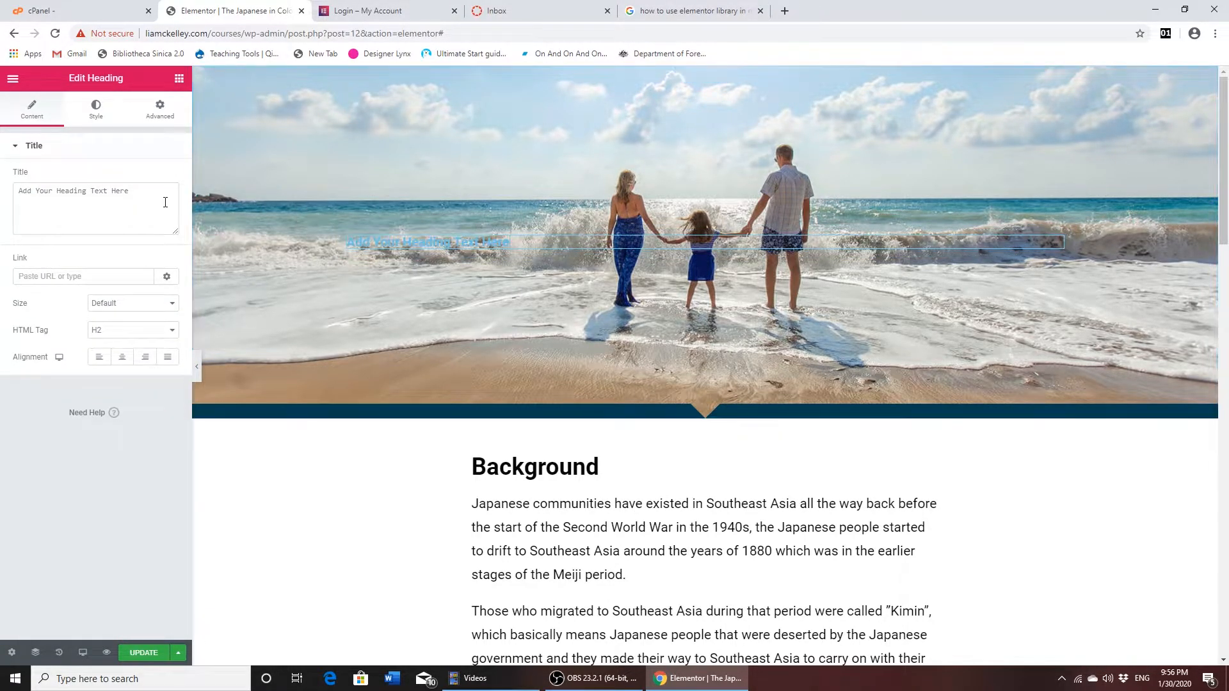
{"action": "left_click_drag", "start_coordinate": [138, 192], "coordinate": [3, 197]}
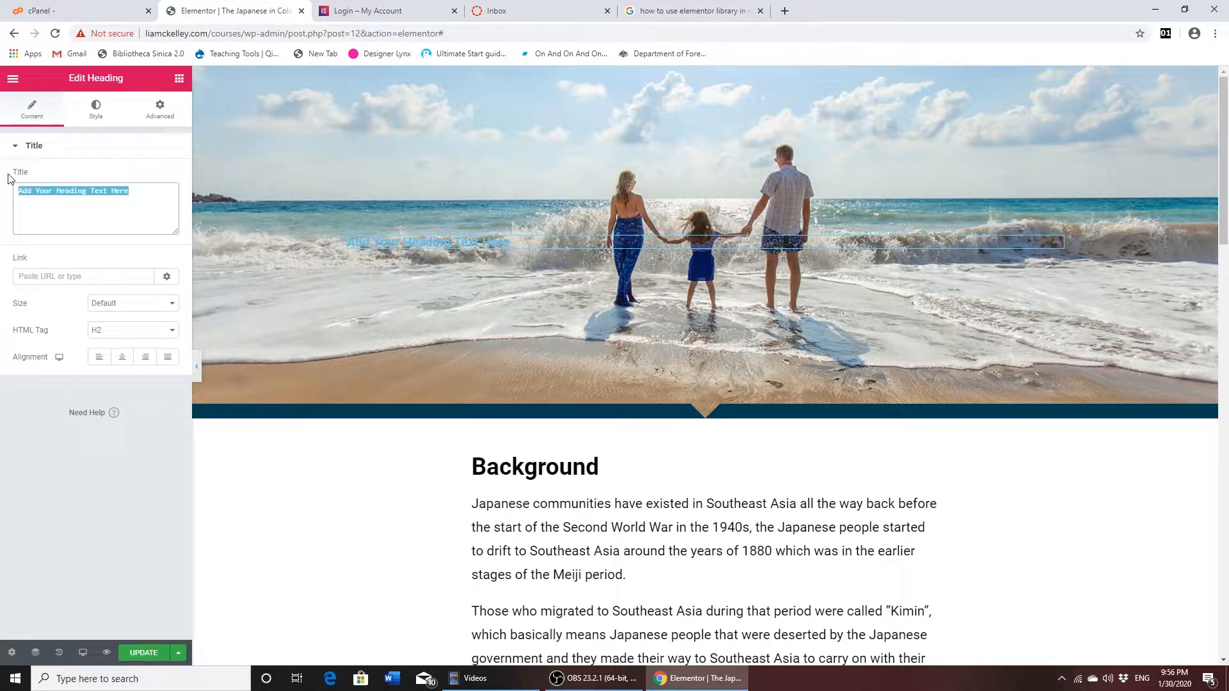
{"action": "type", "text": "The Japanese in Prewar Sou"}
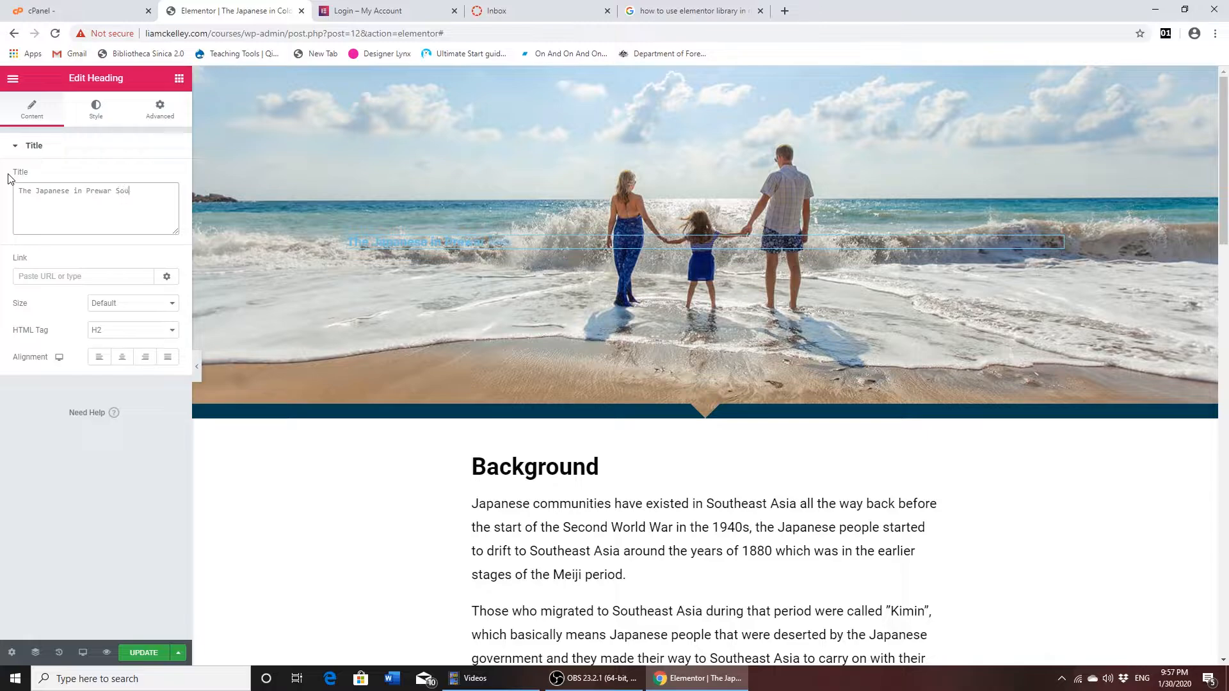
{"action": "type", "text": "theast Asia"}
- Set the hero heading's text color to black (#000000)
{"action": "left_click", "coordinate": [95, 109]}
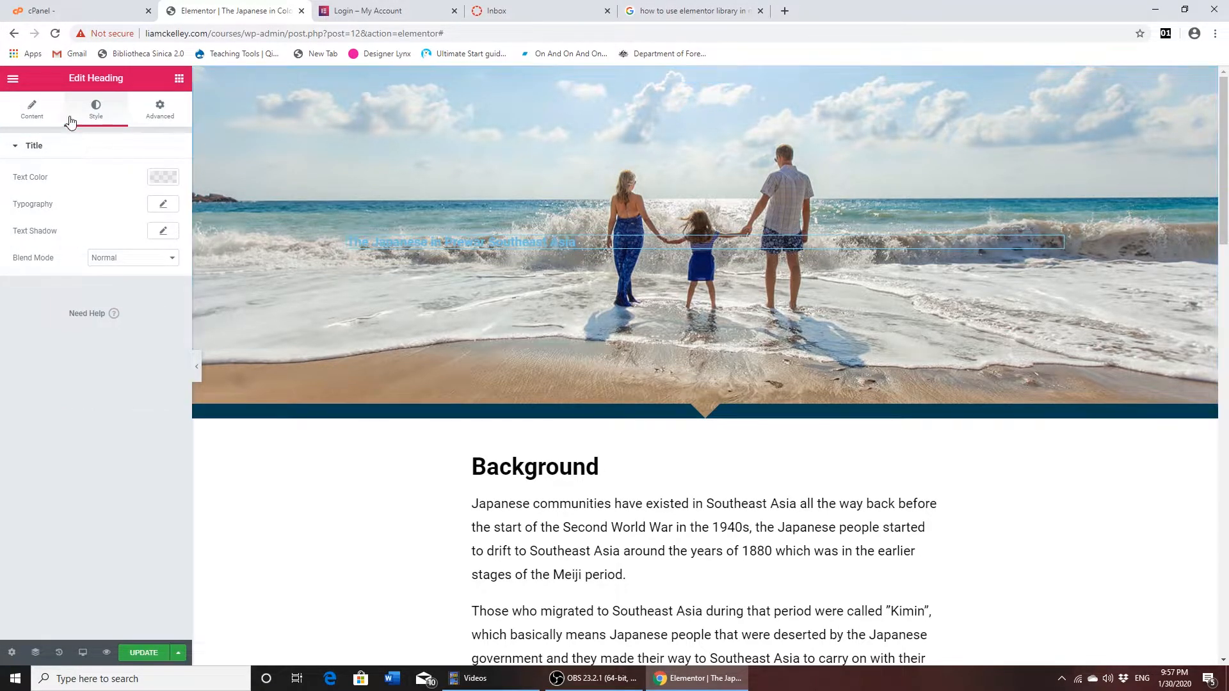
{"action": "left_click", "coordinate": [164, 179]}
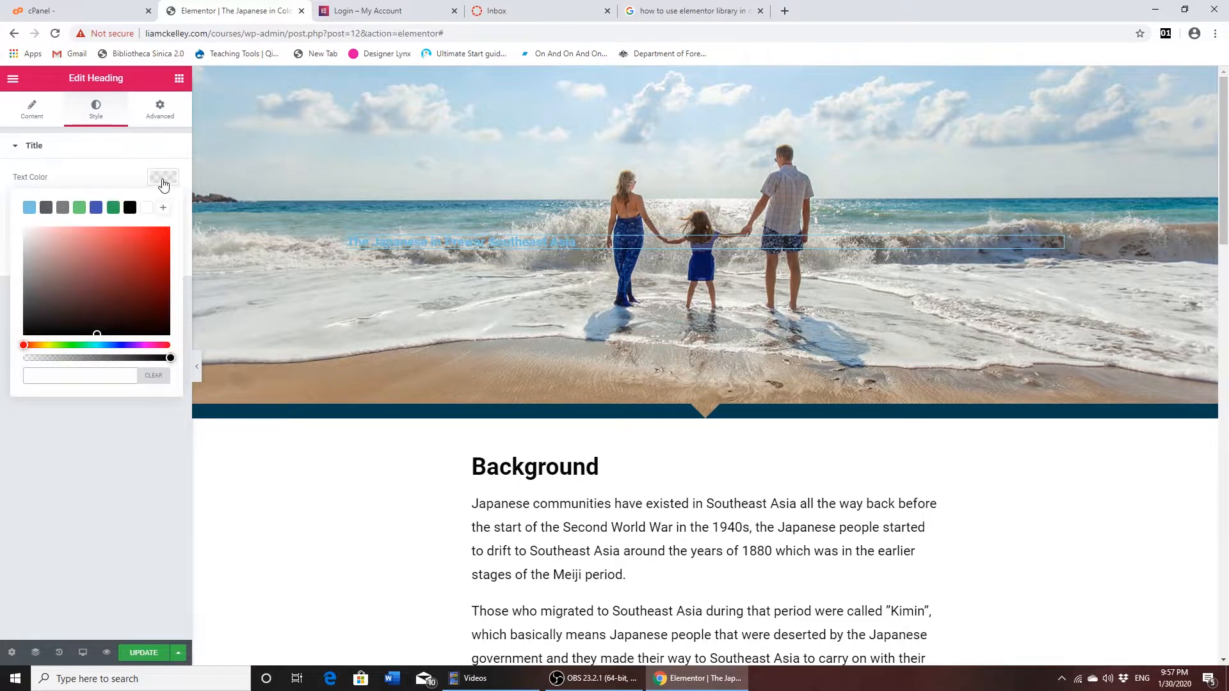
{"action": "left_click", "coordinate": [131, 210]}
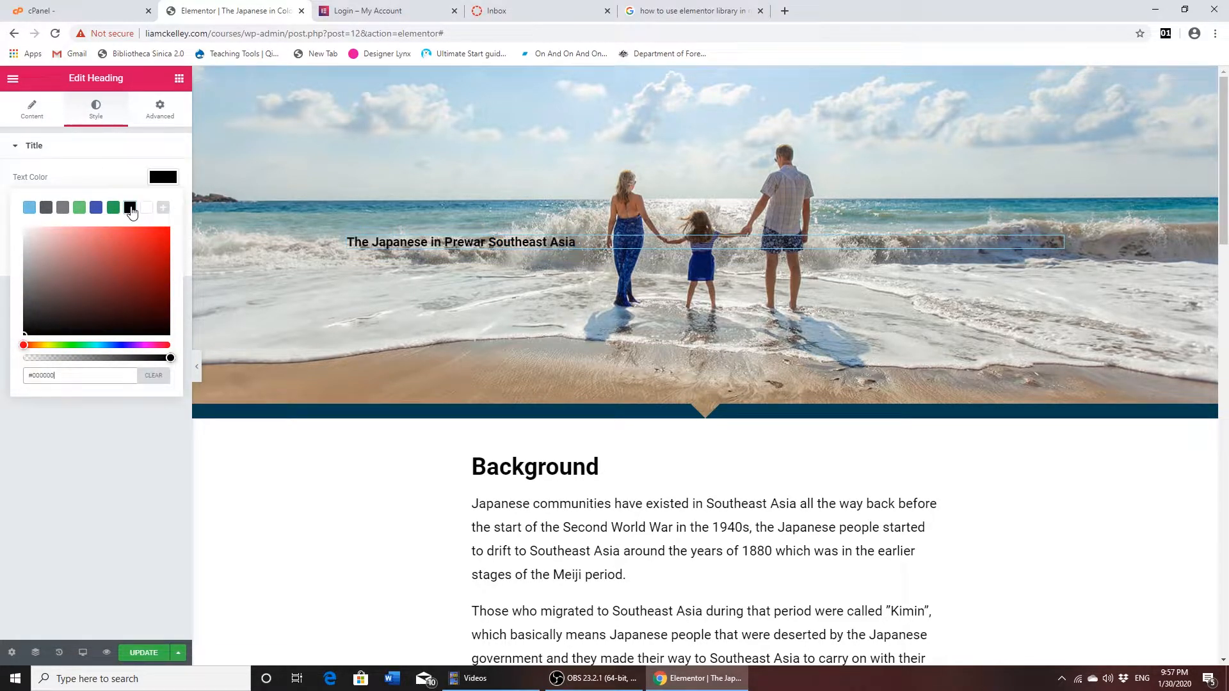
{"action": "left_click", "coordinate": [160, 184]}
{"action": "left_click", "coordinate": [161, 179]}
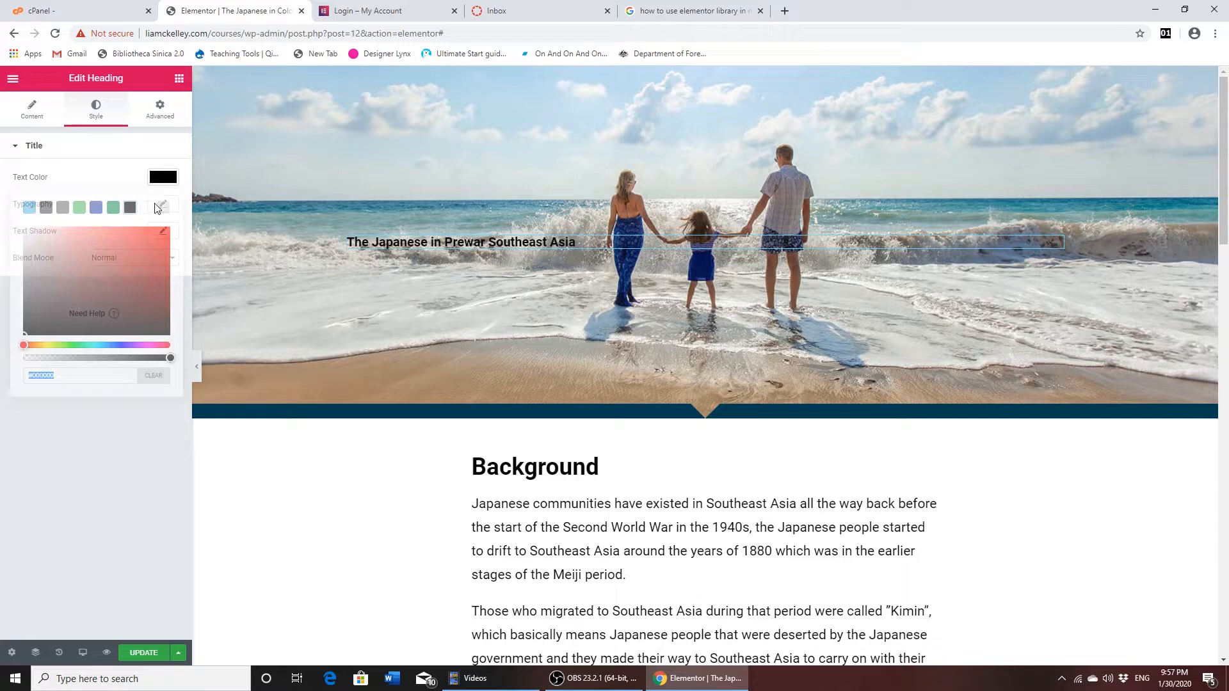
{"action": "left_click", "coordinate": [171, 364]}
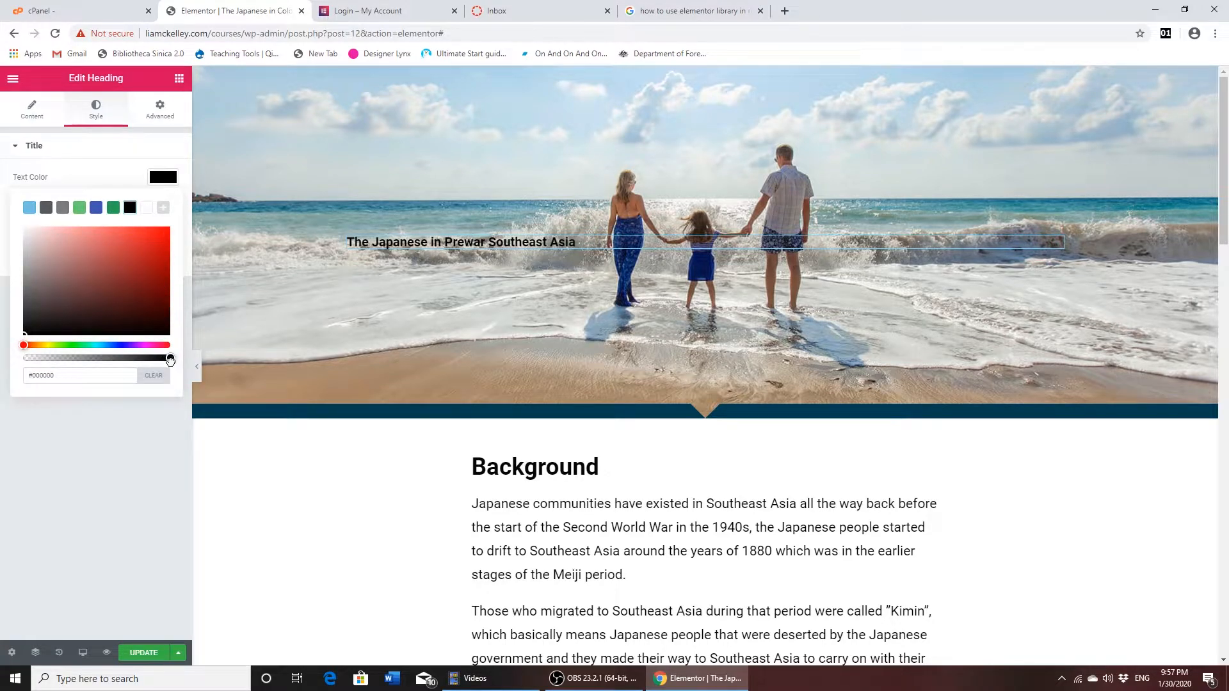
{"action": "left_click_drag", "start_coordinate": [170, 360], "coordinate": [168, 360]}
{"action": "left_click", "coordinate": [163, 179]}
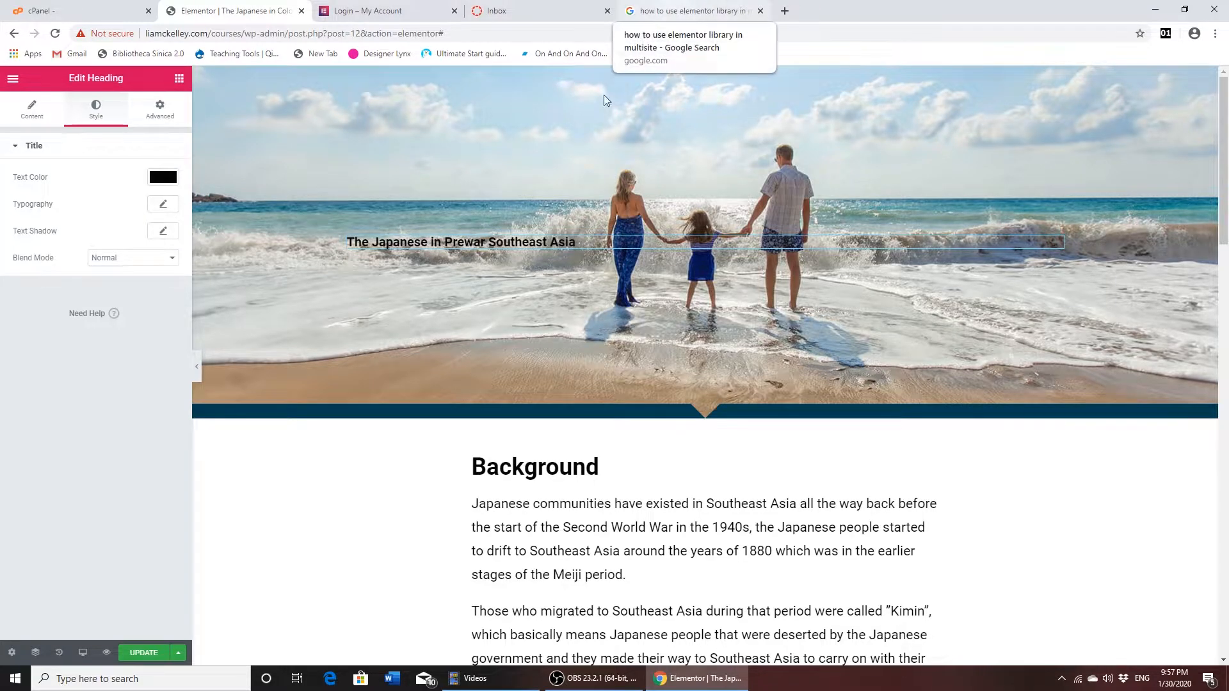
- Set the hero heading's font size to 142 px in its typography settings
{"action": "left_click", "coordinate": [165, 205]}
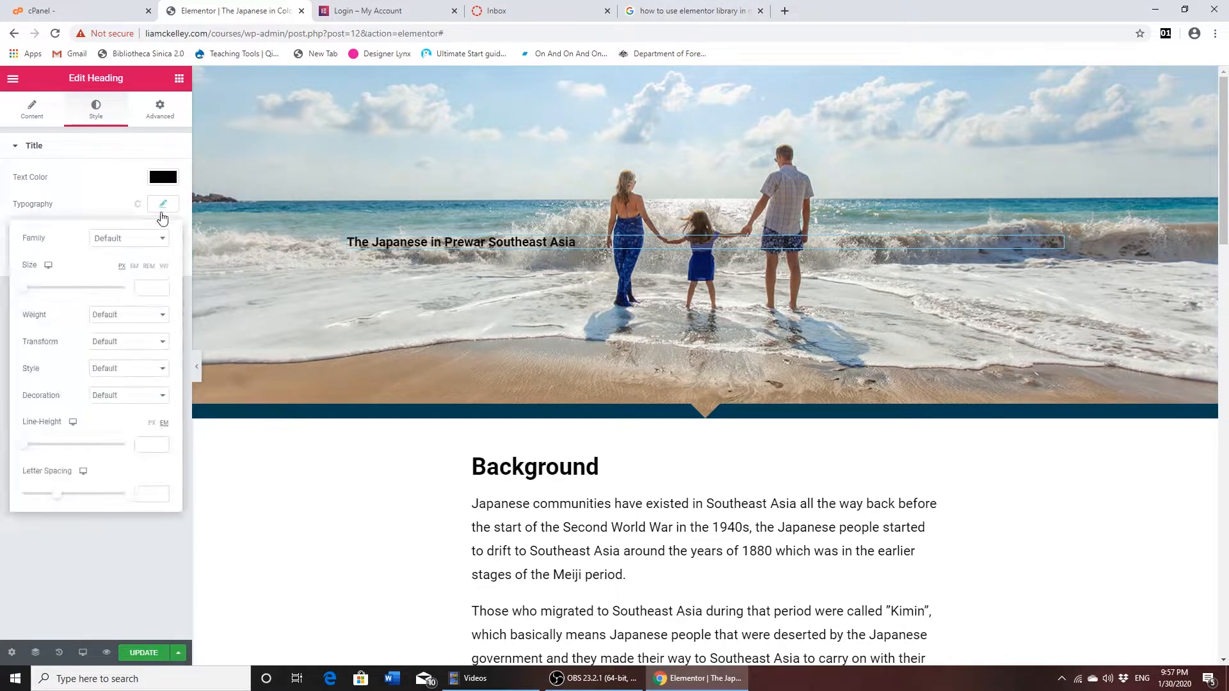
{"action": "left_click_drag", "start_coordinate": [28, 291], "coordinate": [100, 300]}
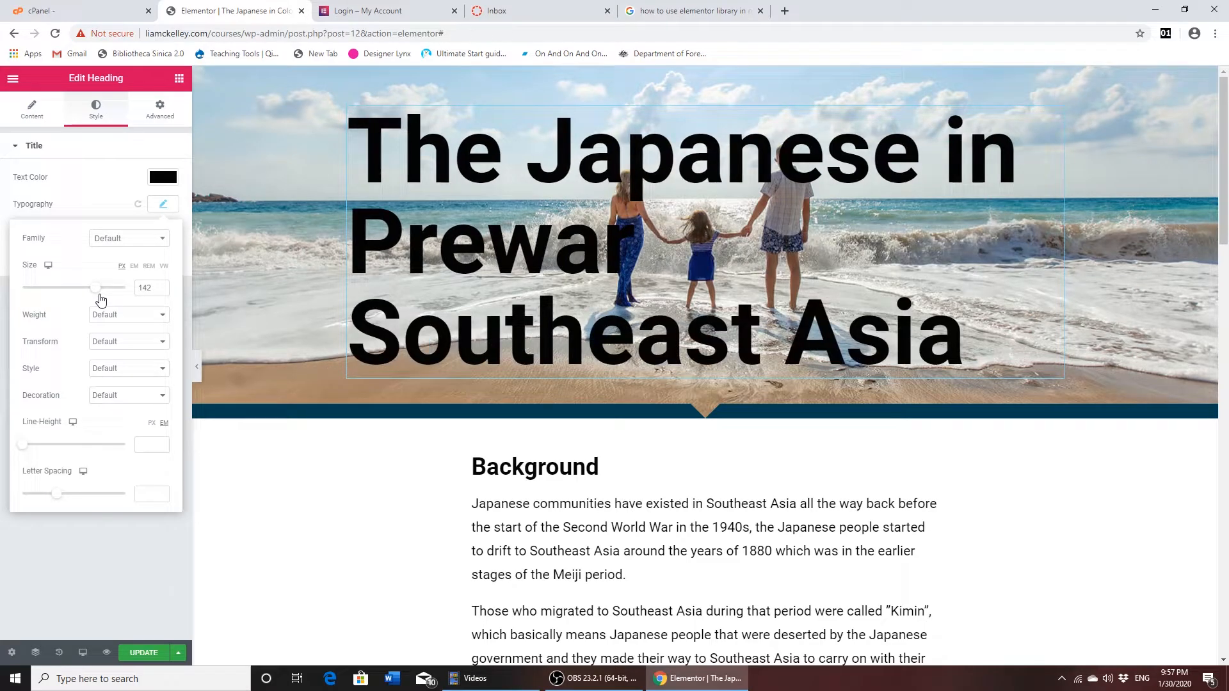
{"action": "left_click", "coordinate": [161, 205]}
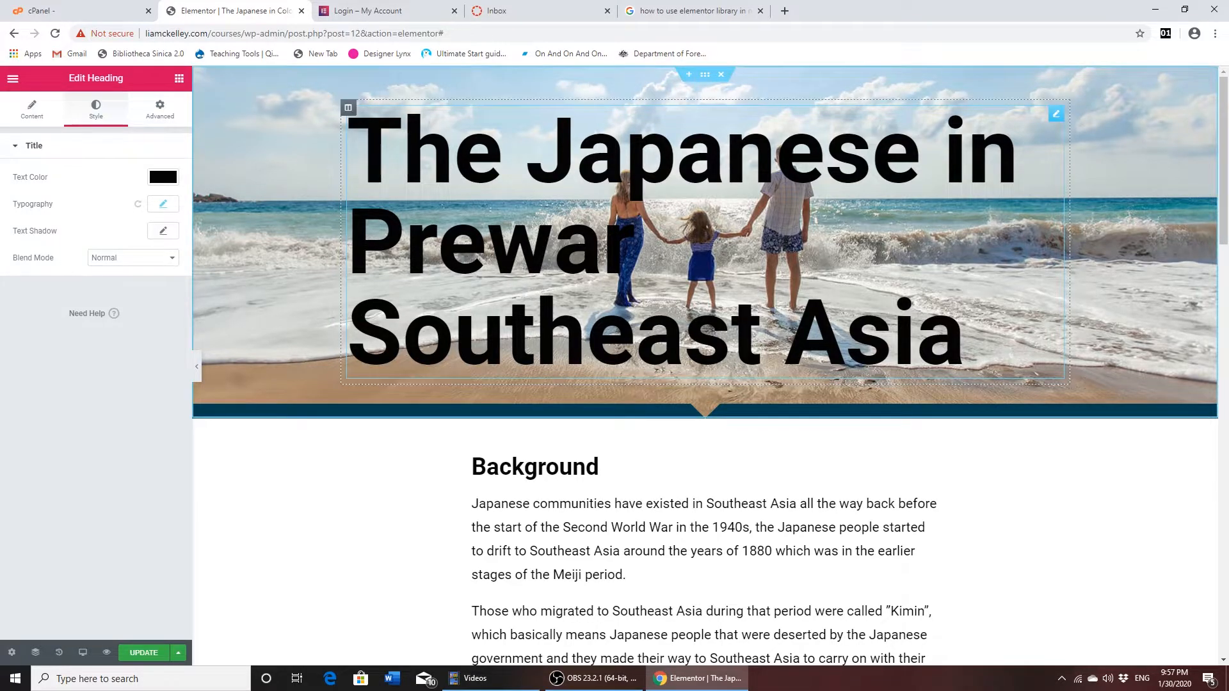
- Apply a text shadow to the hero heading with blur 10 and horizontal and vertical offsets of 0
{"action": "left_click", "coordinate": [163, 232]}
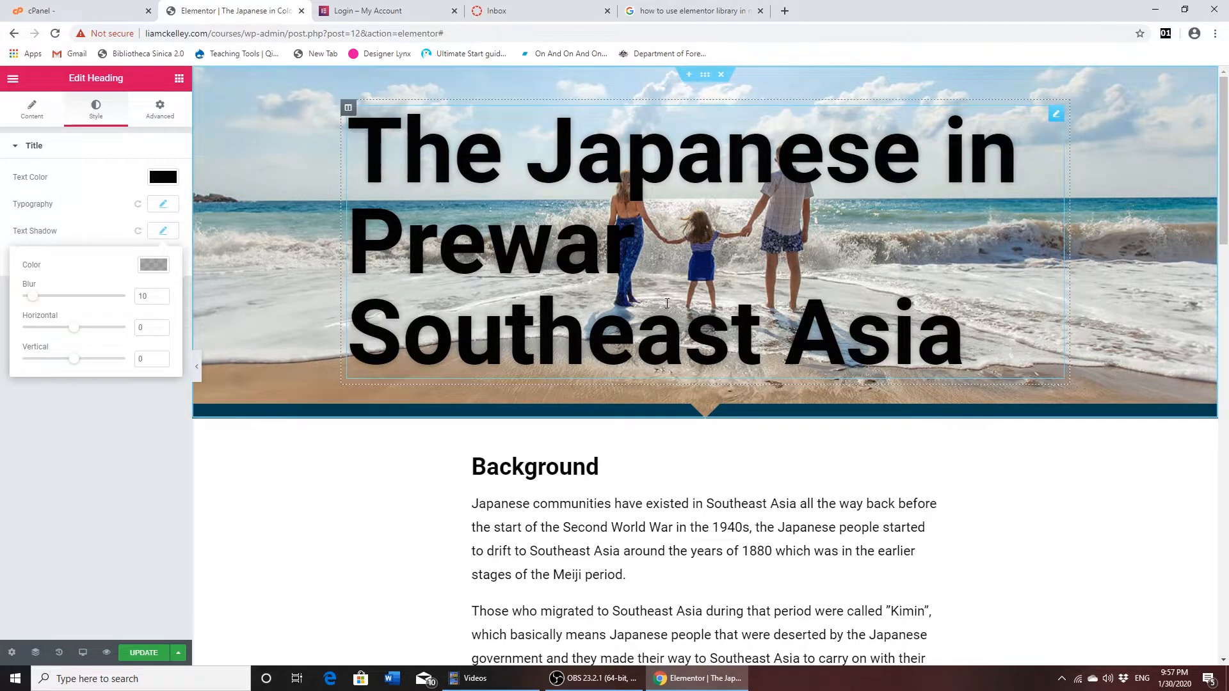
{"action": "left_click", "coordinate": [117, 217]}
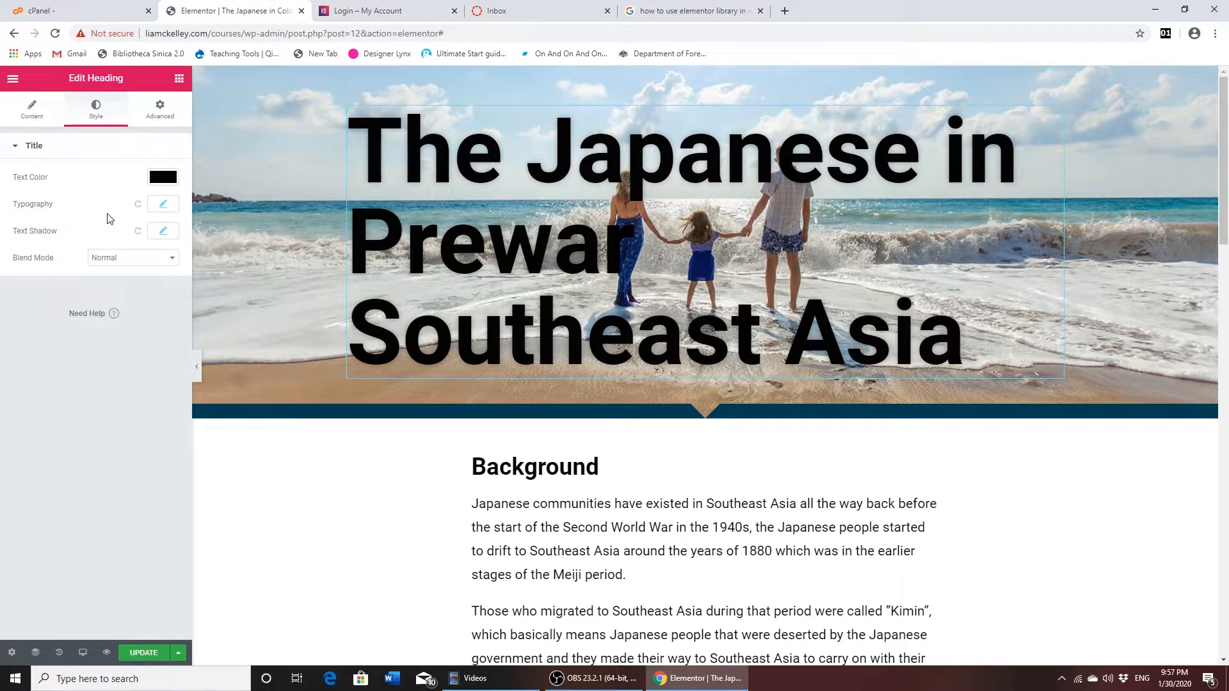
{"action": "left_click", "coordinate": [137, 232]}
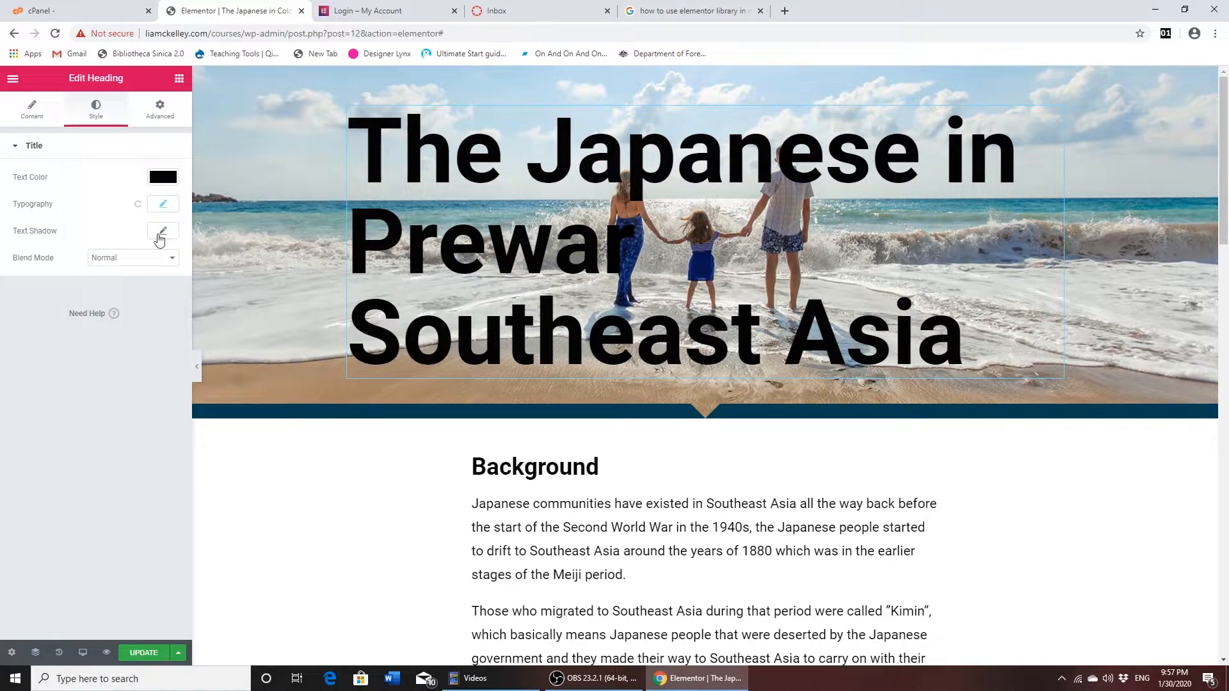
{"action": "left_click", "coordinate": [169, 234]}
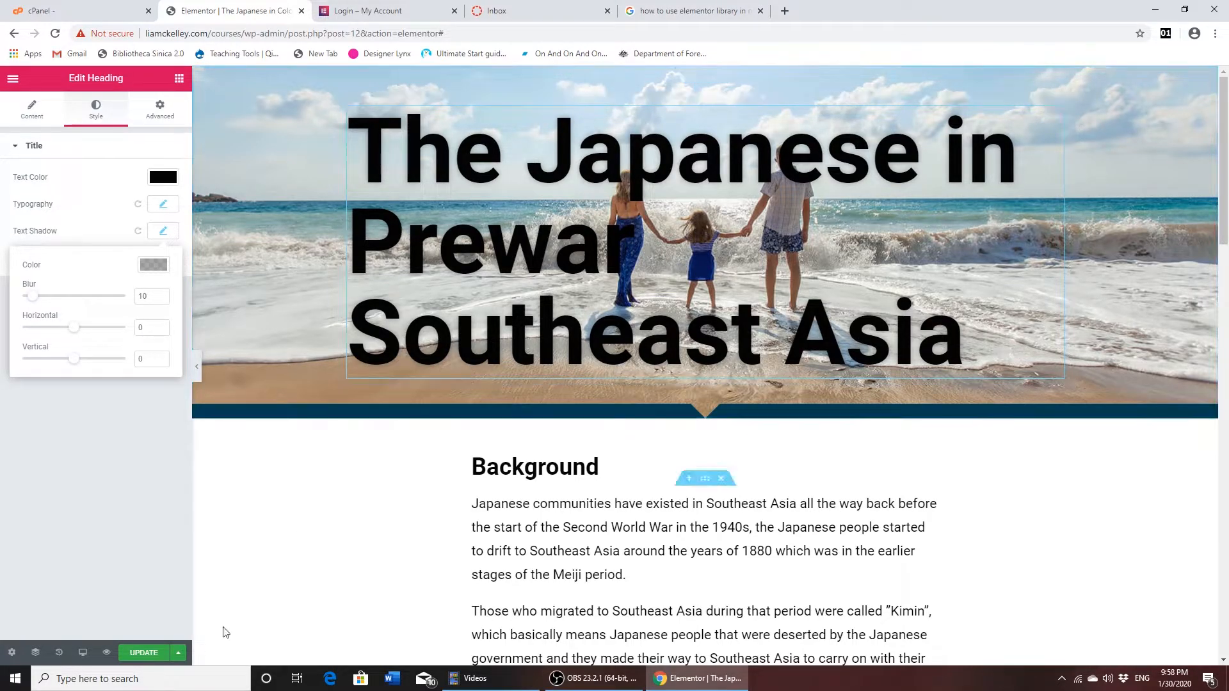
- Preview the page in a new tab, check the banner at a narrower window width, and return to the editor
{"action": "left_click", "coordinate": [107, 653]}
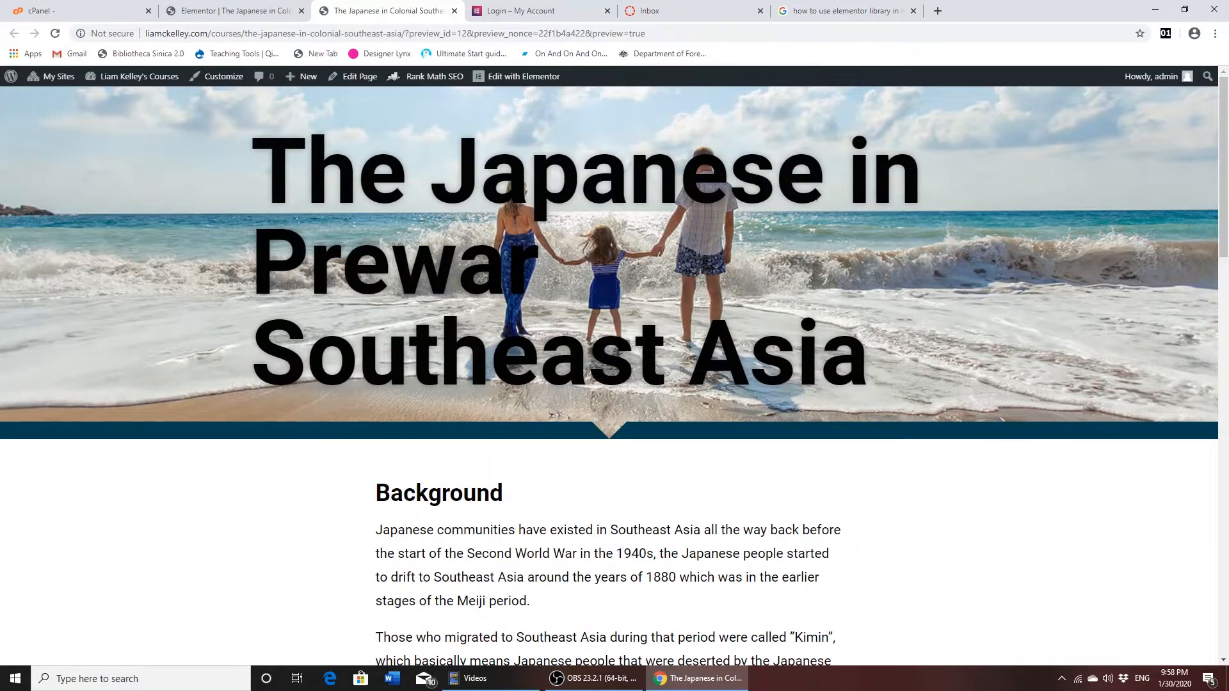
{"action": "left_click", "coordinate": [1185, 9]}
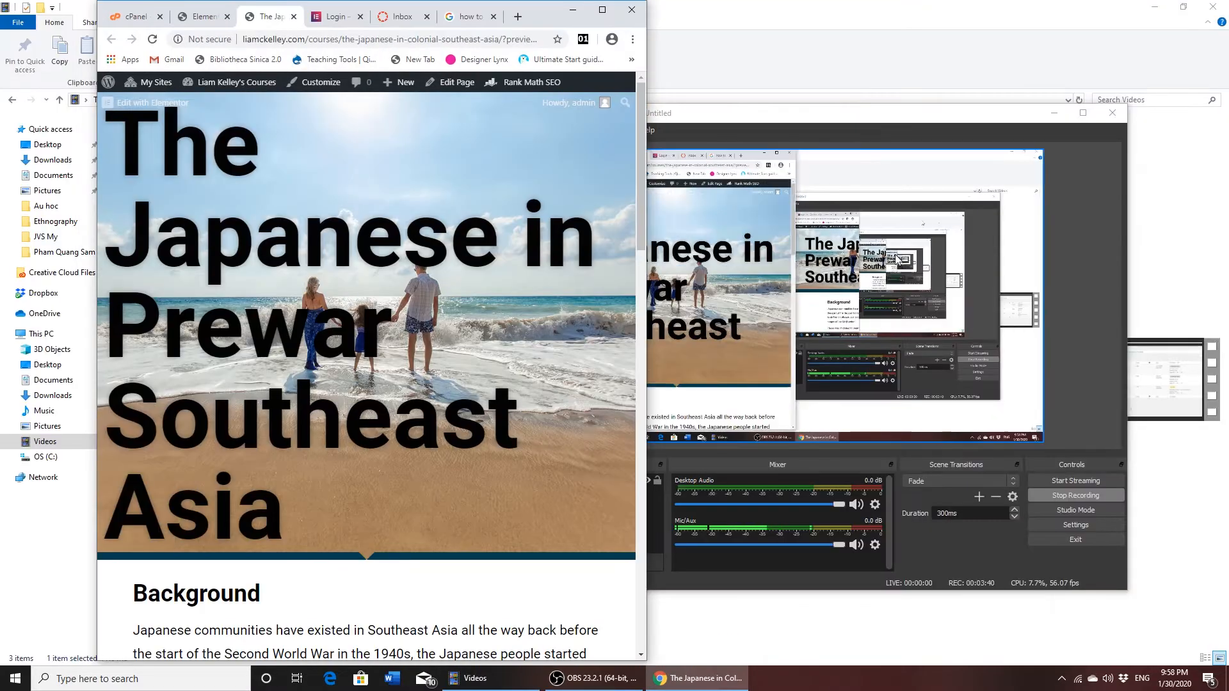
{"action": "left_click", "coordinate": [601, 9]}
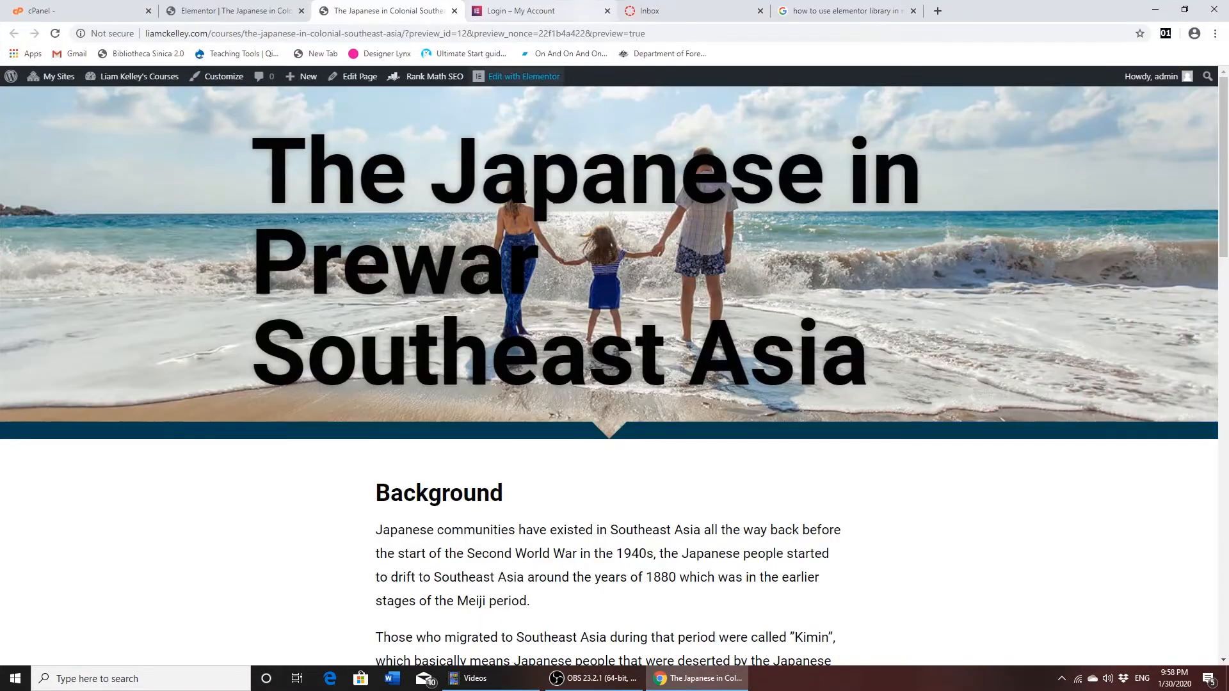
{"action": "left_click", "coordinate": [254, 14]}
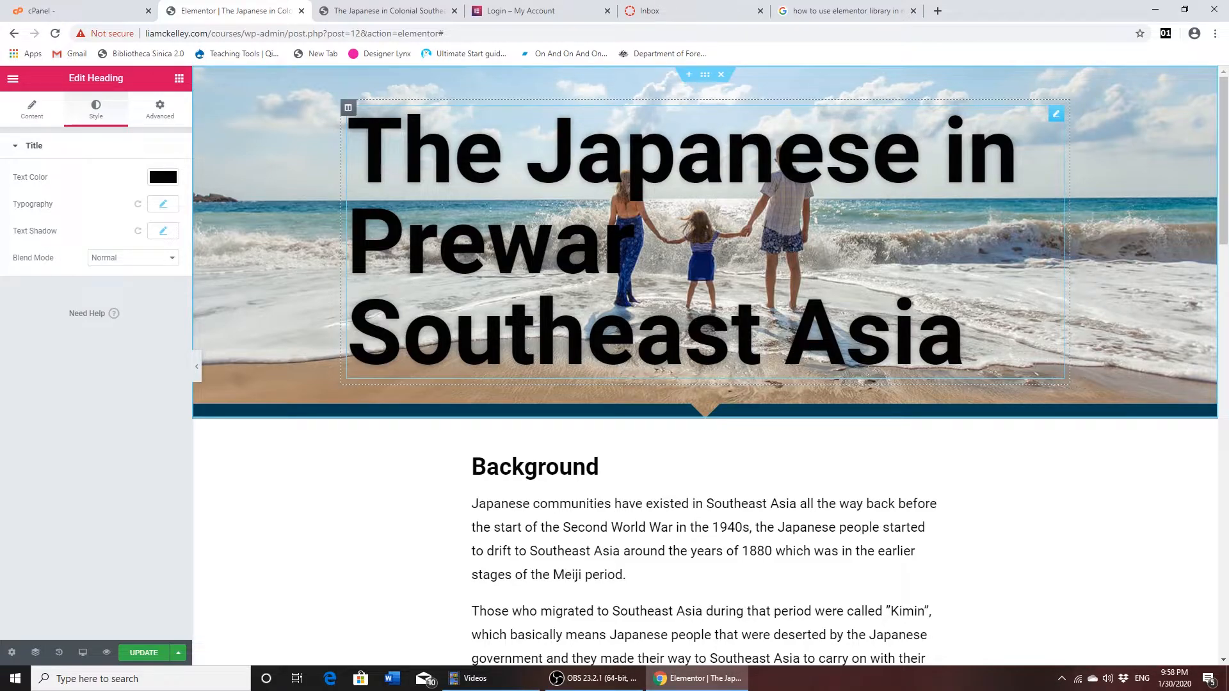
- Set the hero heading's padding to 10% on all four sides and check the banner's height against the Background section
{"action": "left_click", "coordinate": [487, 242]}
{"action": "left_click", "coordinate": [164, 118]}
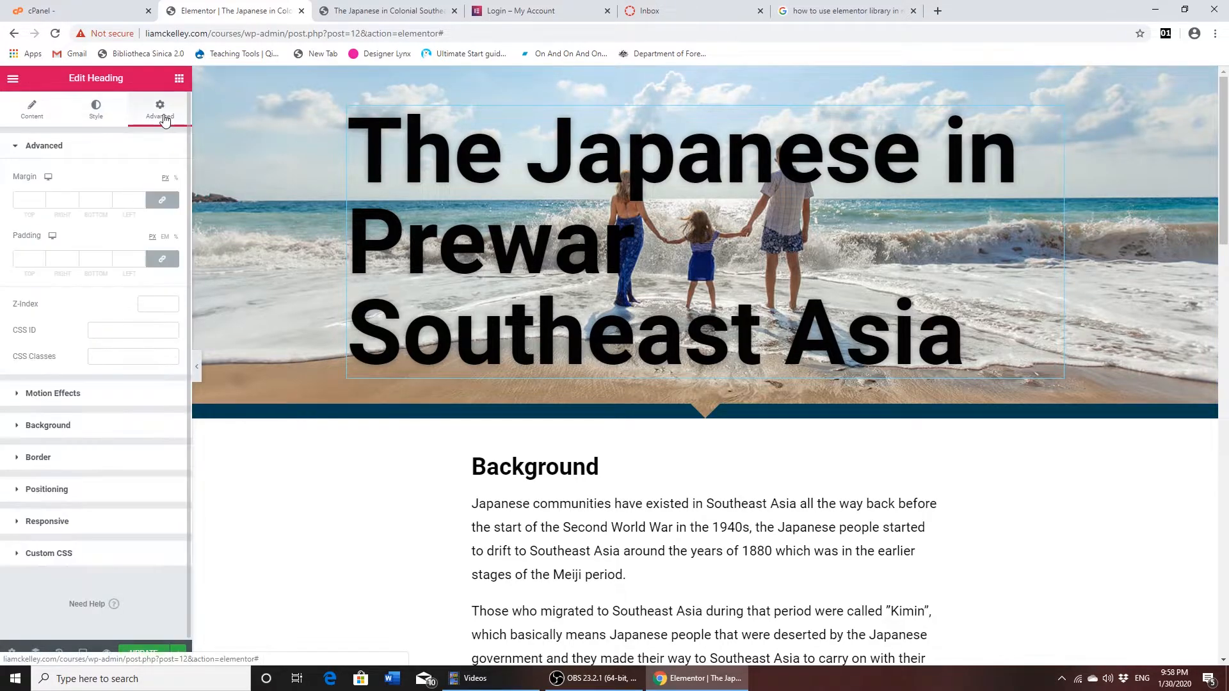
{"action": "left_click", "coordinate": [176, 238]}
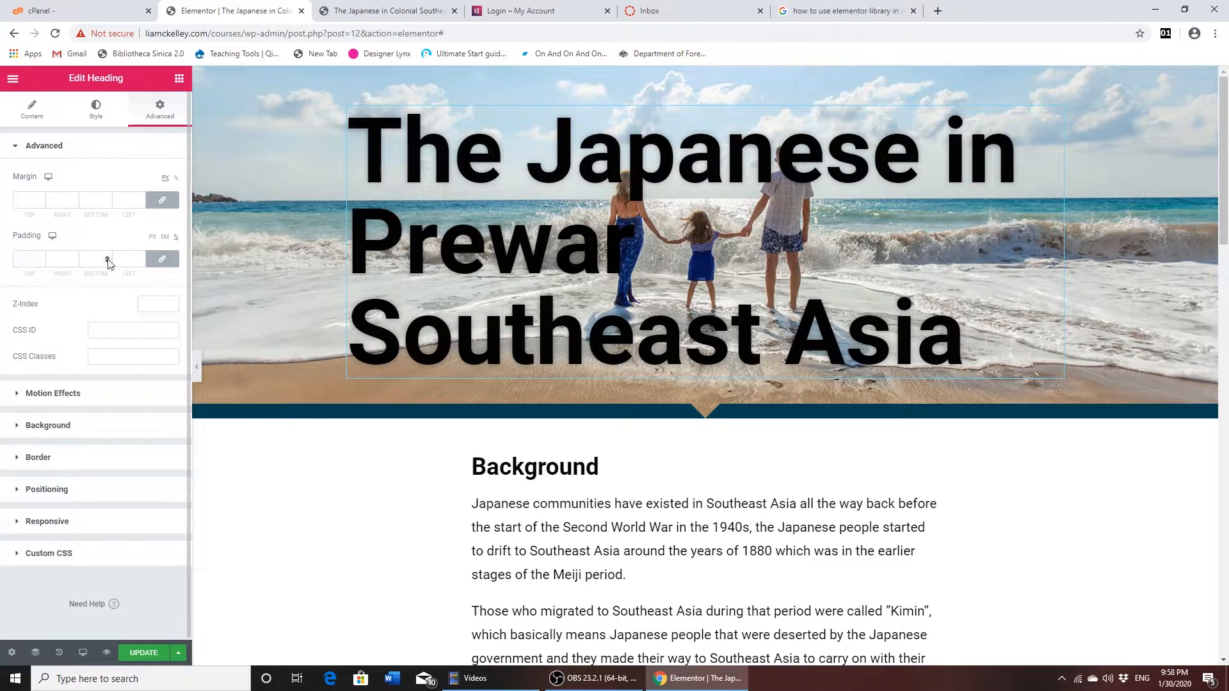
{"action": "left_click", "coordinate": [74, 257]}
{"action": "left_click", "coordinate": [75, 257]}
{"action": "left_click", "coordinate": [75, 257]}
{"action": "left_click", "coordinate": [74, 257]}
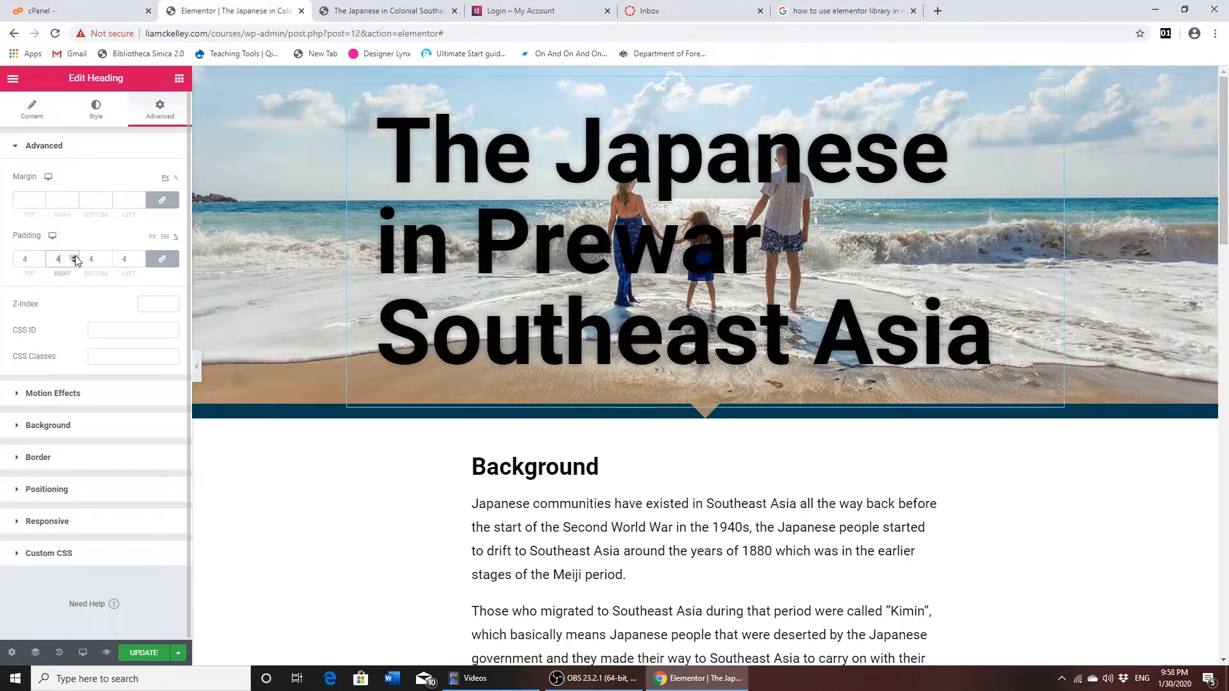
{"action": "left_click", "coordinate": [75, 257]}
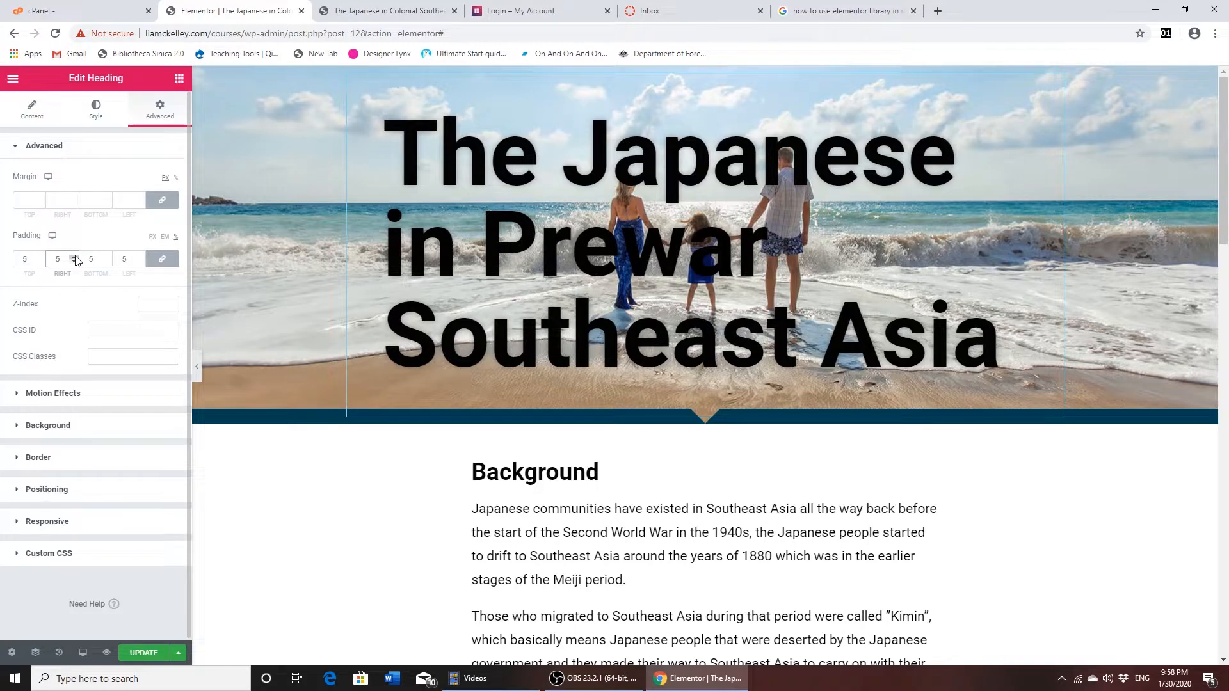
{"action": "left_click", "coordinate": [75, 257]}
{"action": "left_click", "coordinate": [75, 257]}
{"action": "left_click", "coordinate": [75, 257]}
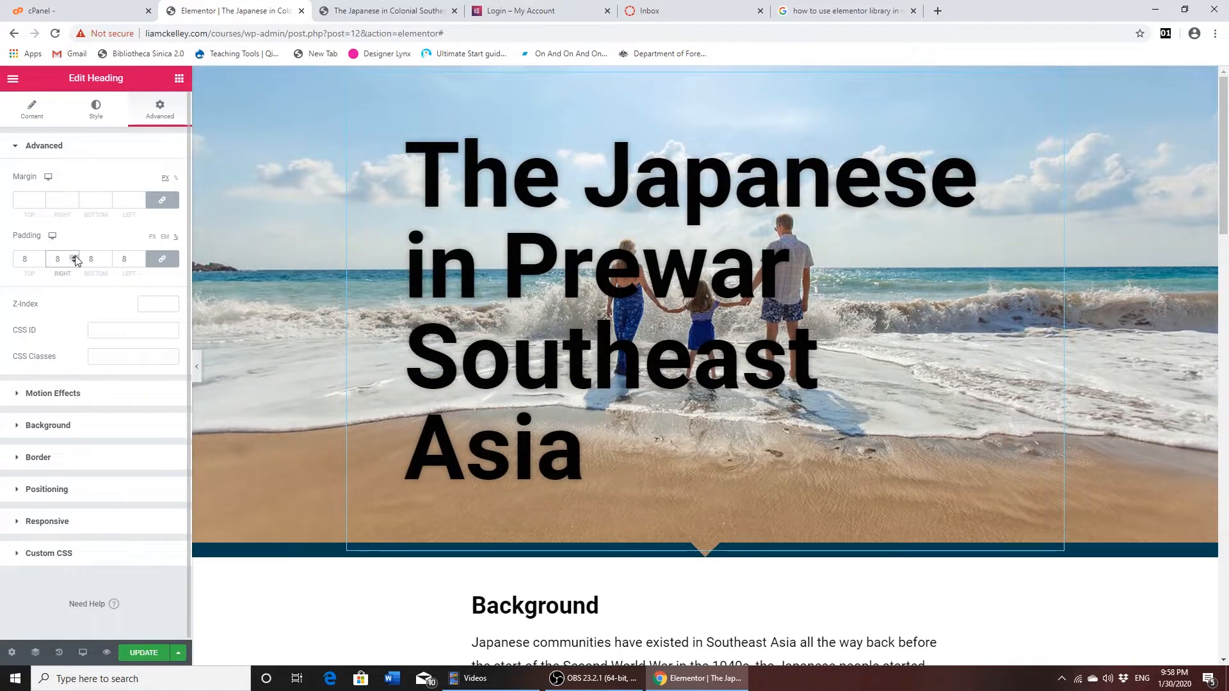
{"action": "left_click", "coordinate": [75, 256]}
{"action": "left_click", "coordinate": [75, 256]}
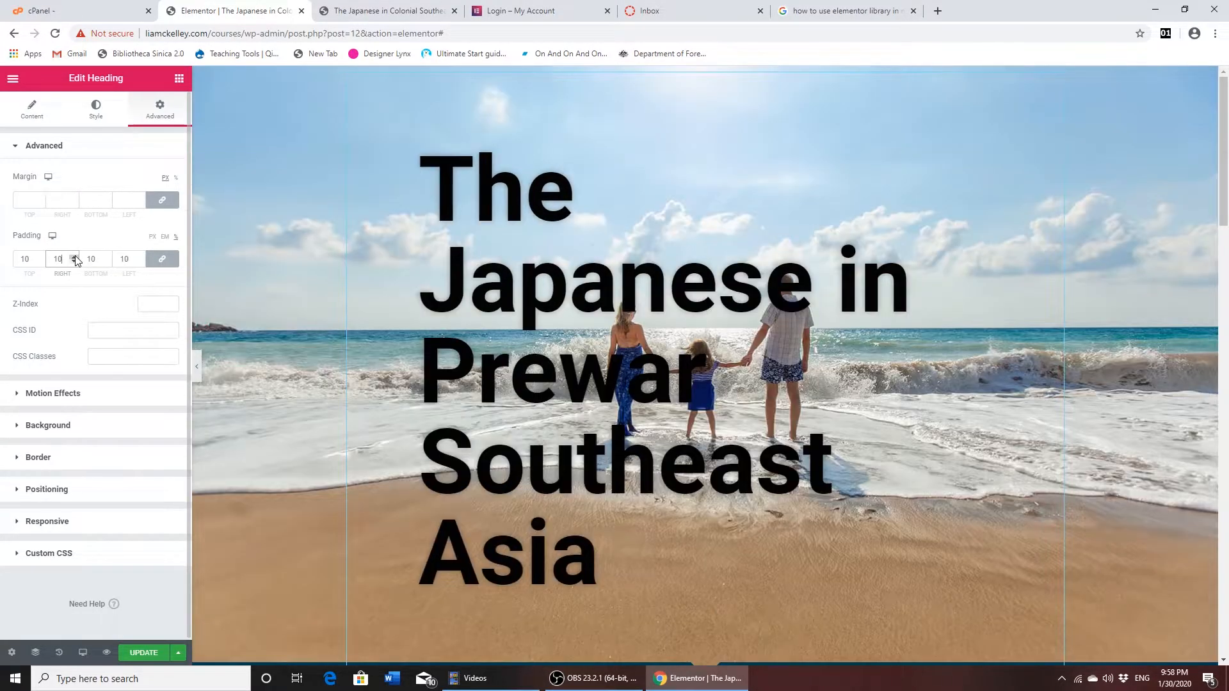
{"action": "scroll", "coordinate": [413, 351], "scroll_direction": "down", "scroll_amount": 5}
{"action": "scroll", "coordinate": [410, 350], "scroll_direction": "up", "scroll_amount": 5}
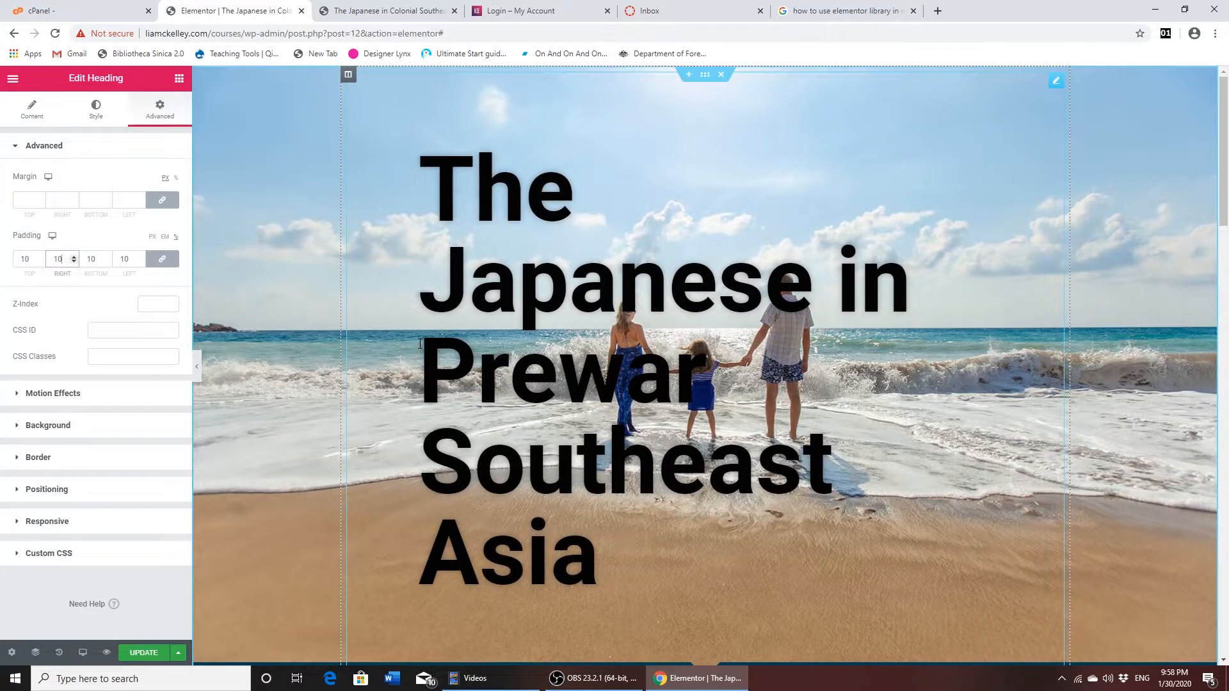
{"action": "scroll", "coordinate": [443, 364], "scroll_direction": "down", "scroll_amount": 5}
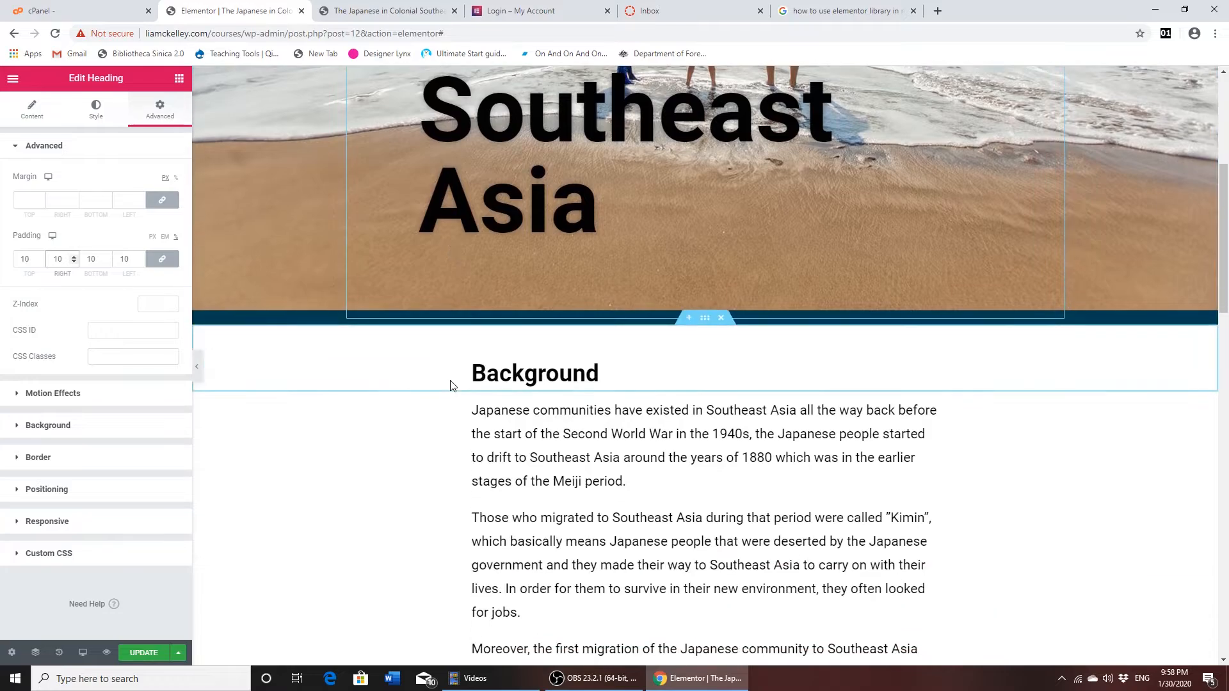
{"action": "scroll", "coordinate": [448, 383], "scroll_direction": "up", "scroll_amount": 5}
{"action": "scroll", "coordinate": [881, 416], "scroll_direction": "down", "scroll_amount": 10}
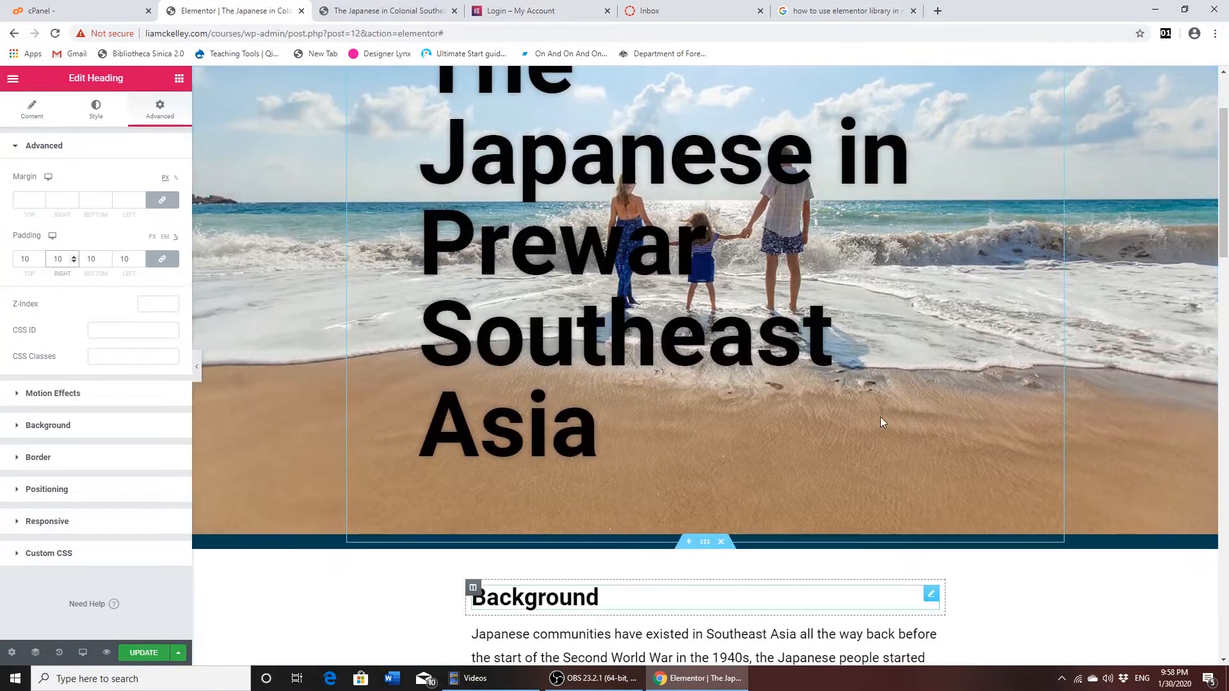
{"action": "scroll", "coordinate": [766, 472], "scroll_direction": "up", "scroll_amount": 9}
{"action": "scroll", "coordinate": [767, 472], "scroll_direction": "up", "scroll_amount": 1}
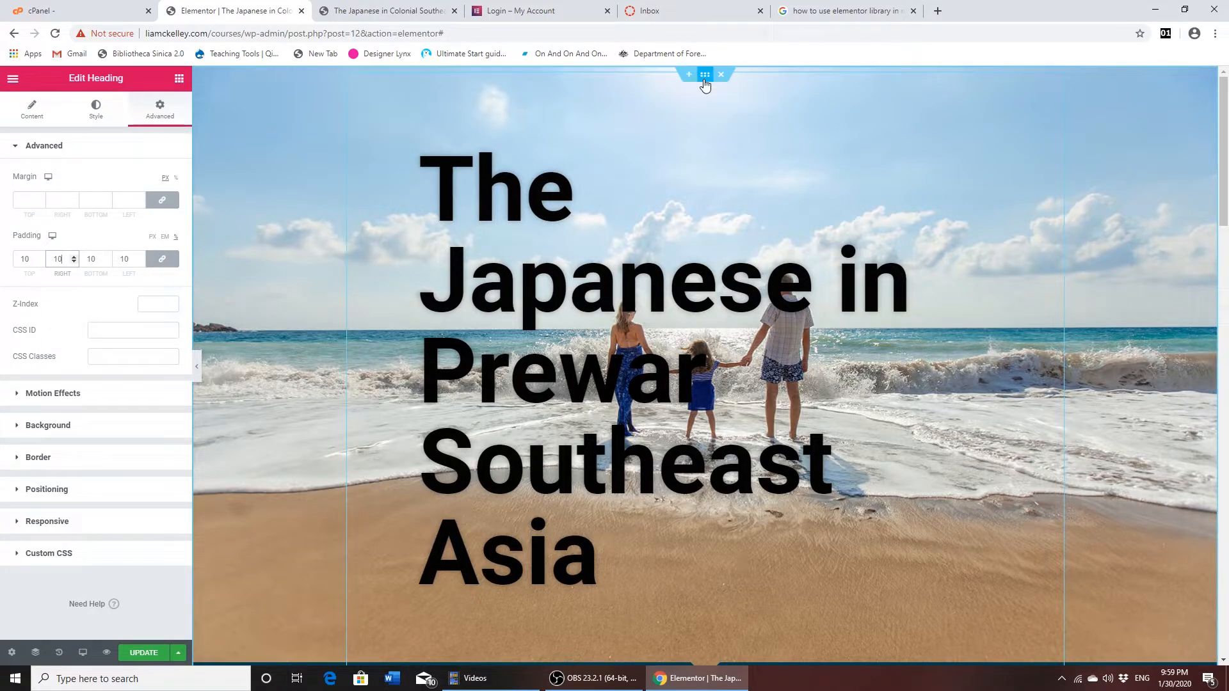
- Examine the upload and media library options for the hero section's background image, keeping the current photo
{"action": "left_click", "coordinate": [94, 112]}
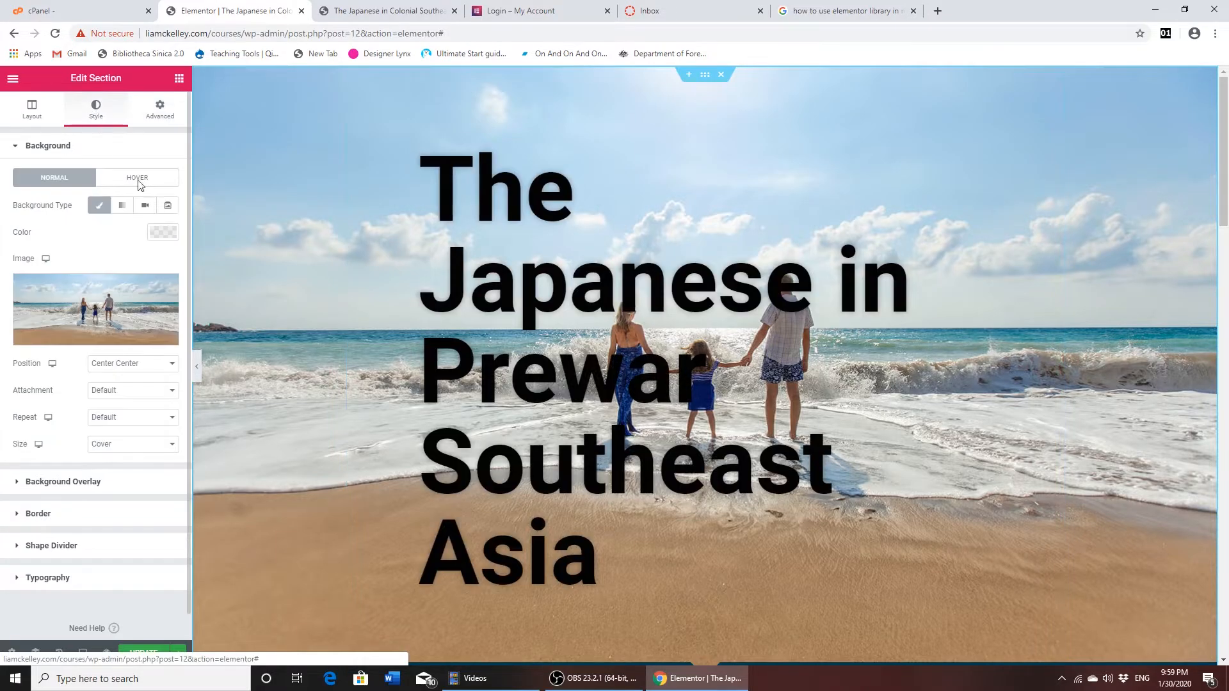
{"action": "left_click", "coordinate": [78, 312]}
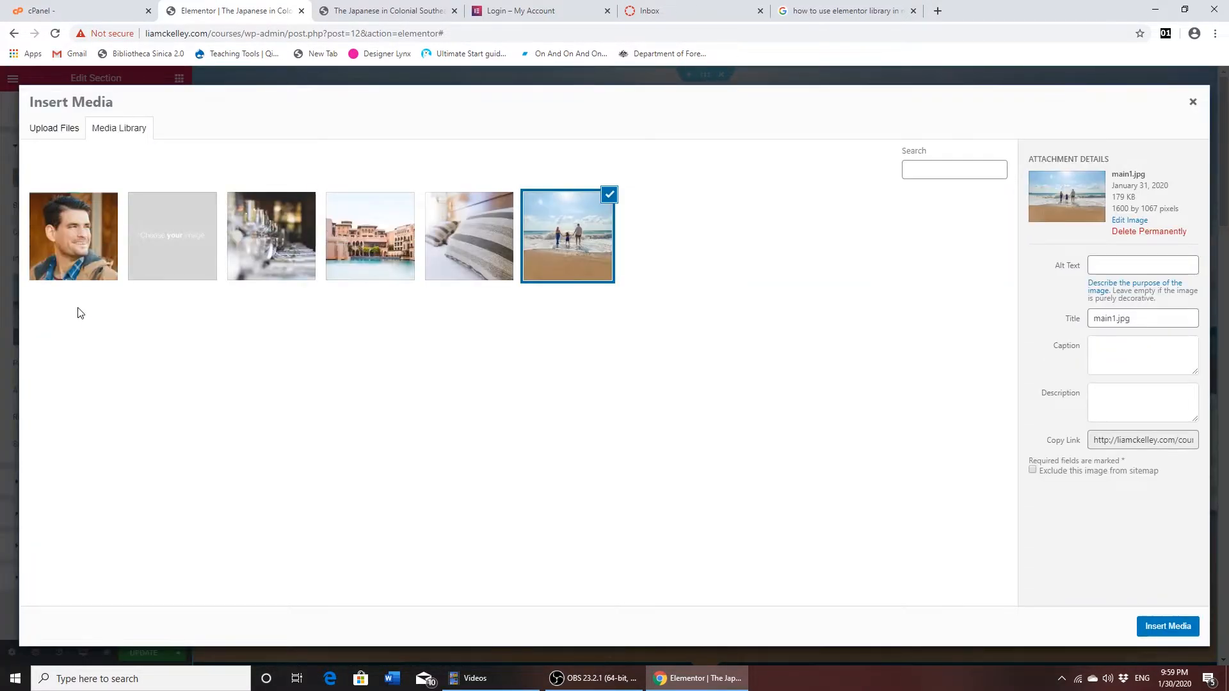
{"action": "left_click", "coordinate": [47, 131]}
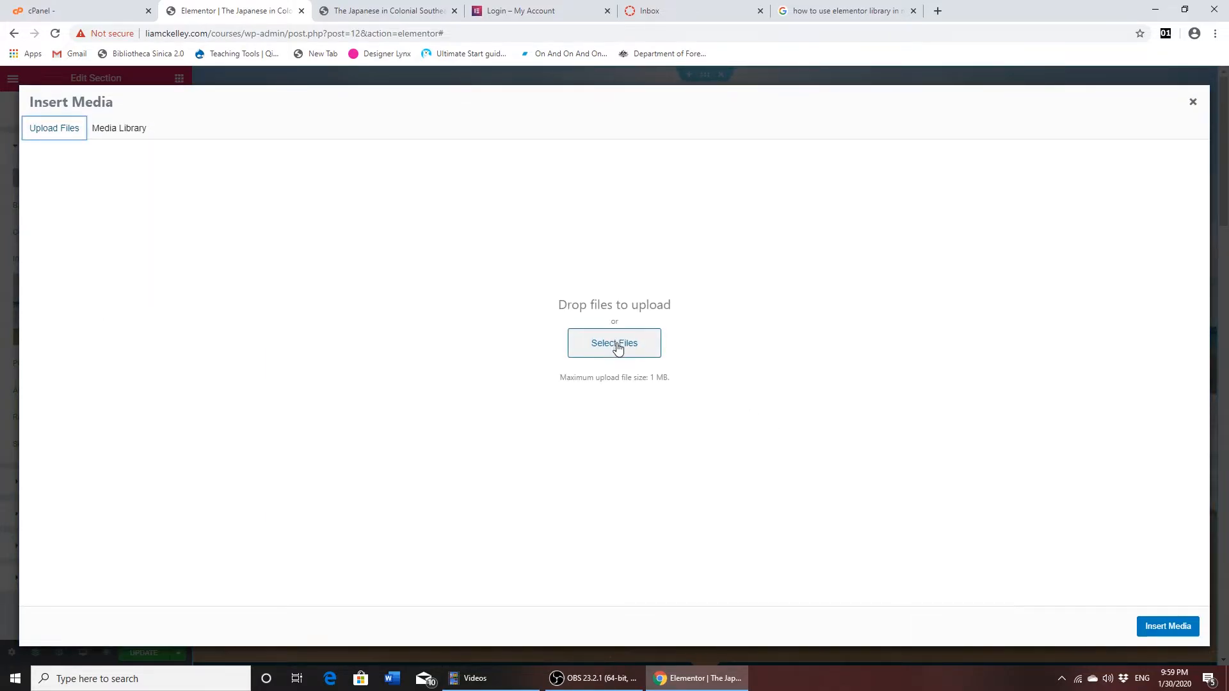
{"action": "left_click", "coordinate": [121, 131]}
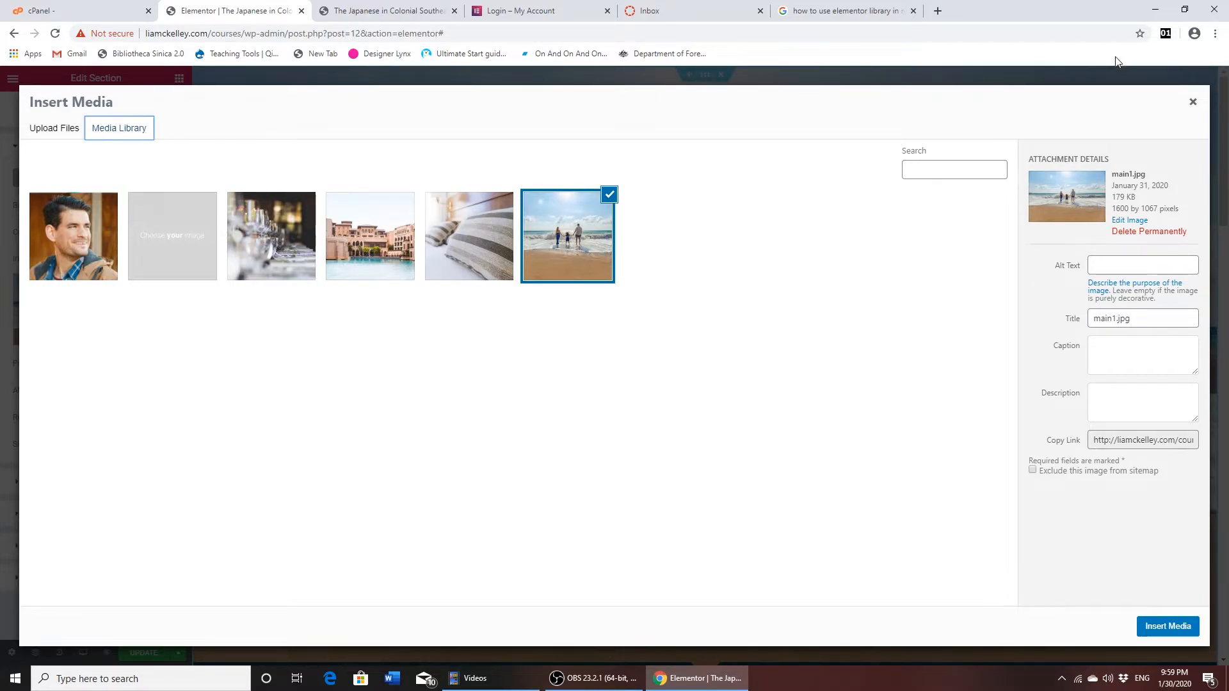
{"action": "left_click", "coordinate": [1192, 104]}
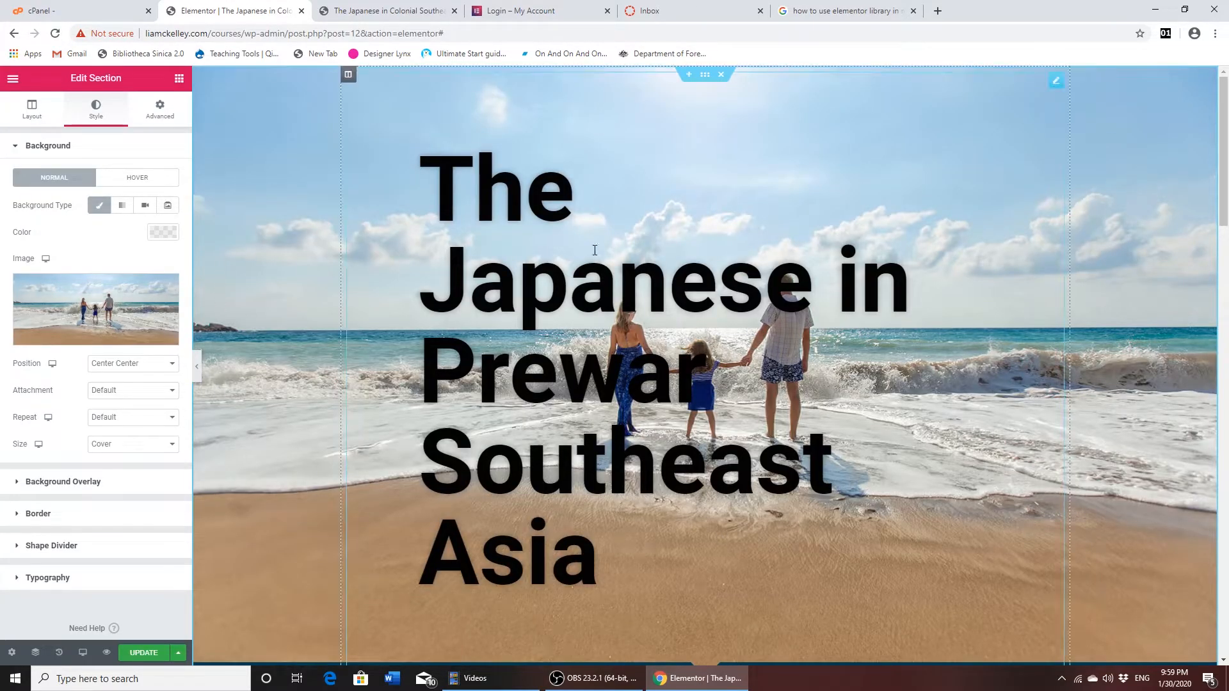
- Give the hero section's background overlay a red color (#D71919)
{"action": "left_click", "coordinate": [14, 148]}
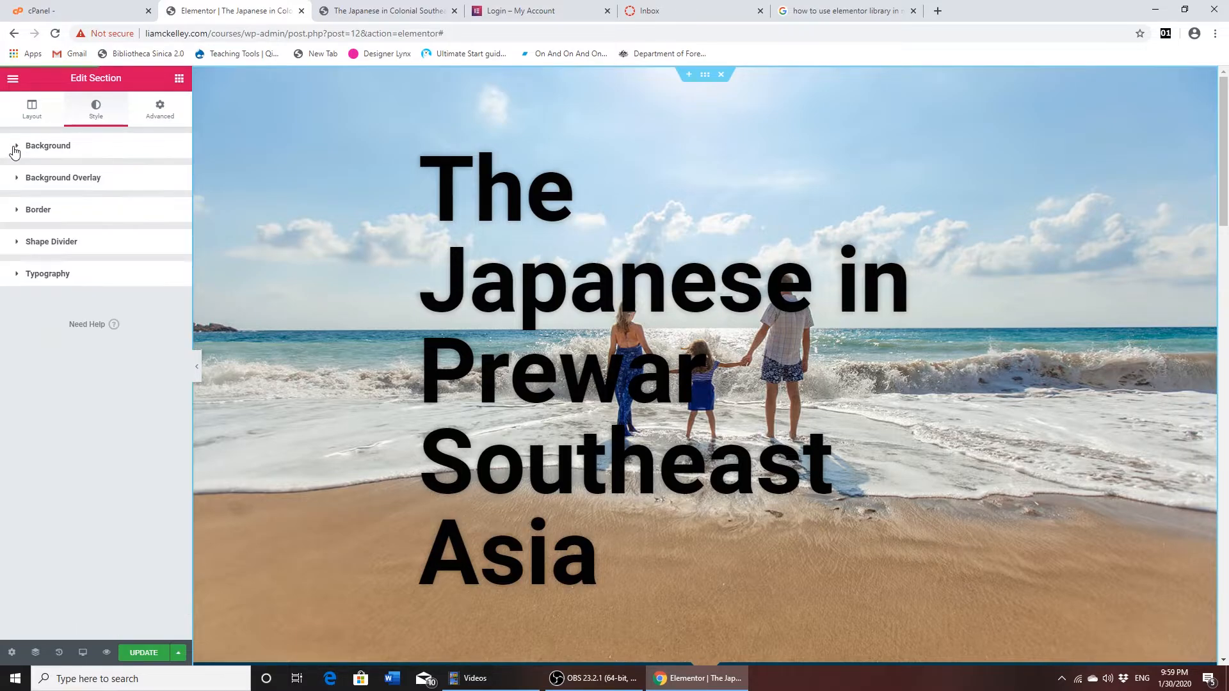
{"action": "left_click", "coordinate": [17, 184]}
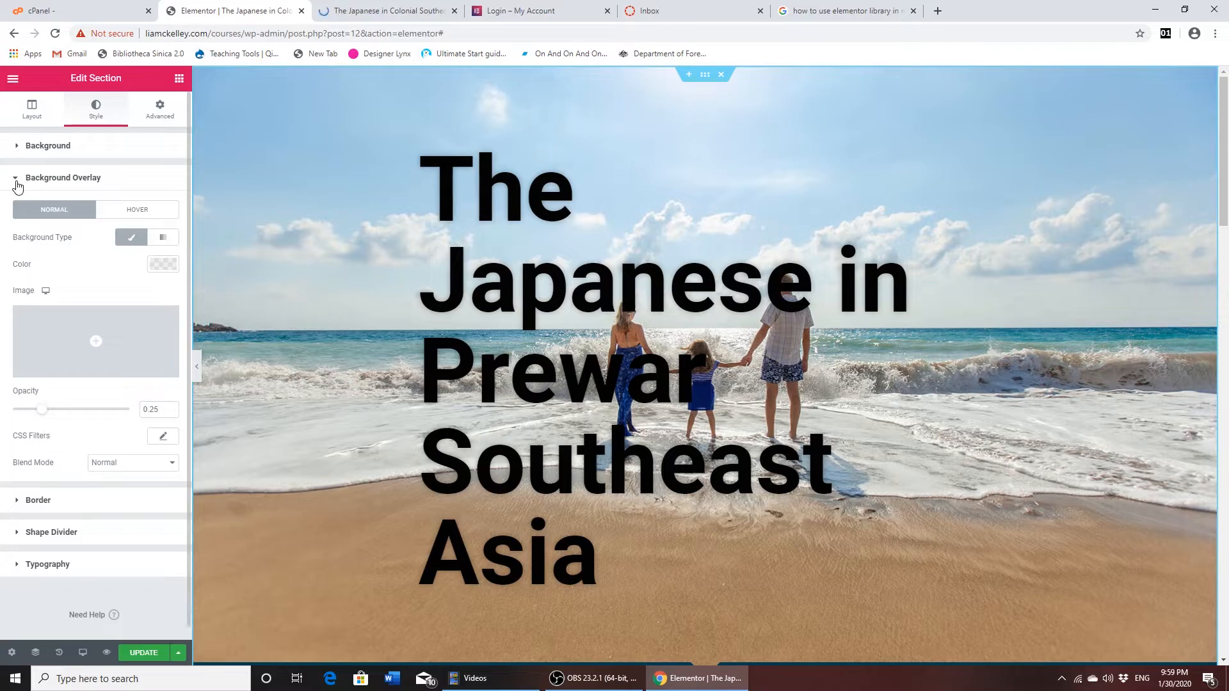
{"action": "left_click", "coordinate": [168, 269]}
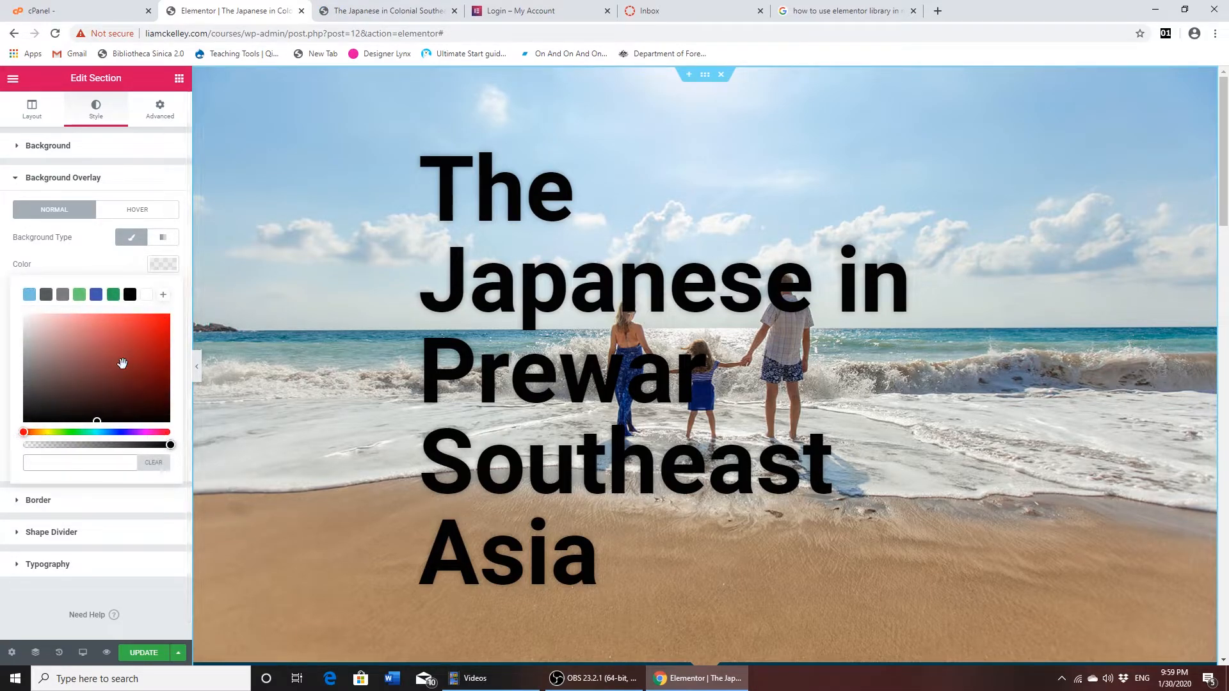
{"action": "left_click_drag", "start_coordinate": [97, 421], "coordinate": [153, 332]}
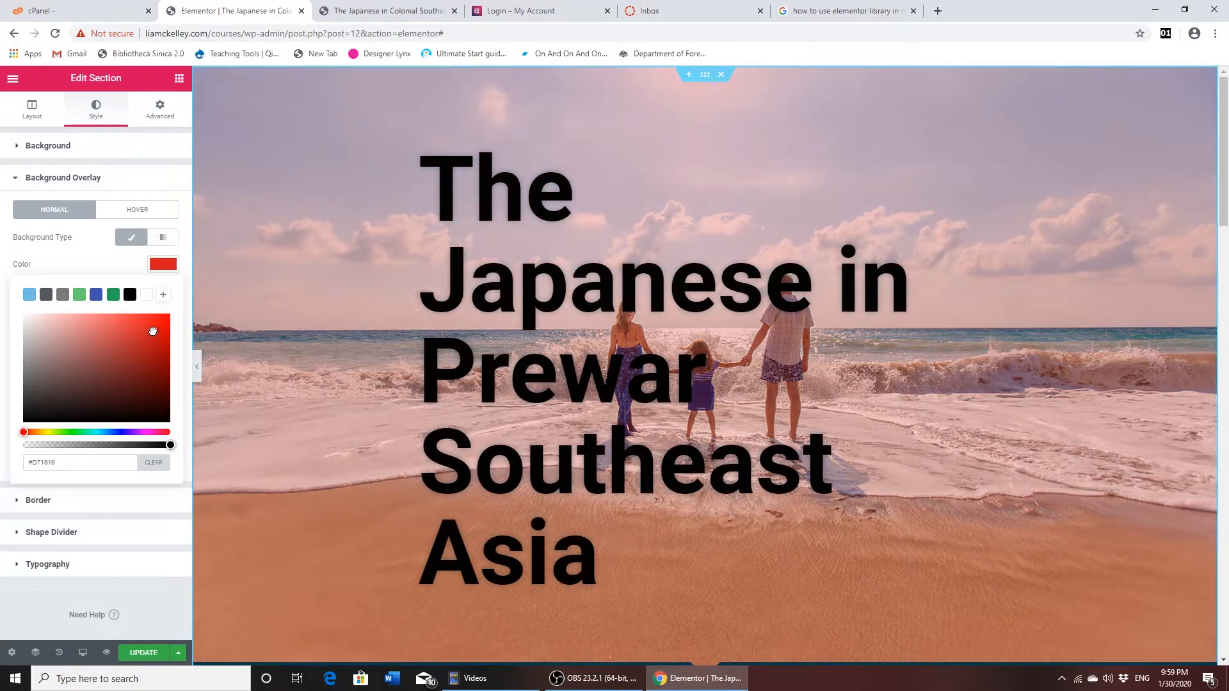
{"action": "left_click", "coordinate": [167, 267]}
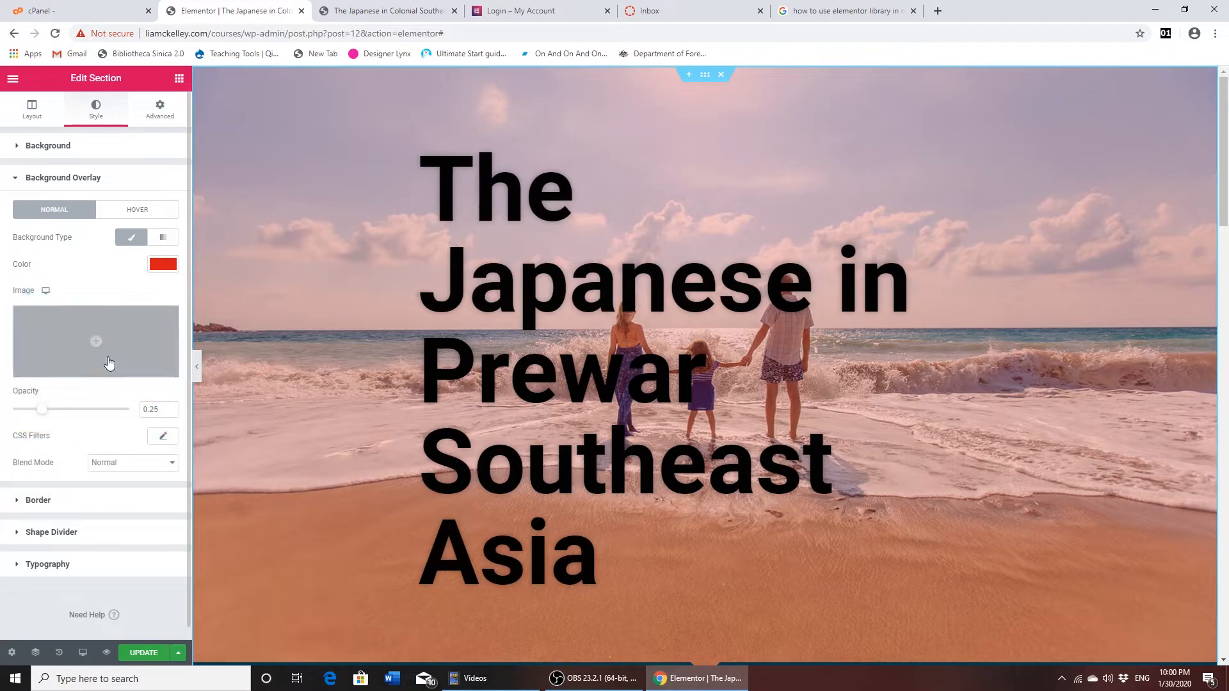
- Set the hero background overlay's opacity to 0.44 and its blend mode to Saturation, trying Multiply and Lighten along the way
{"action": "mouse_move", "coordinate": [43, 411]}
{"action": "left_mouse_down"}
{"action": "mouse_move", "coordinate": [83, 420]}
{"action": "mouse_move", "coordinate": [66, 418]}
{"action": "left_mouse_up"}
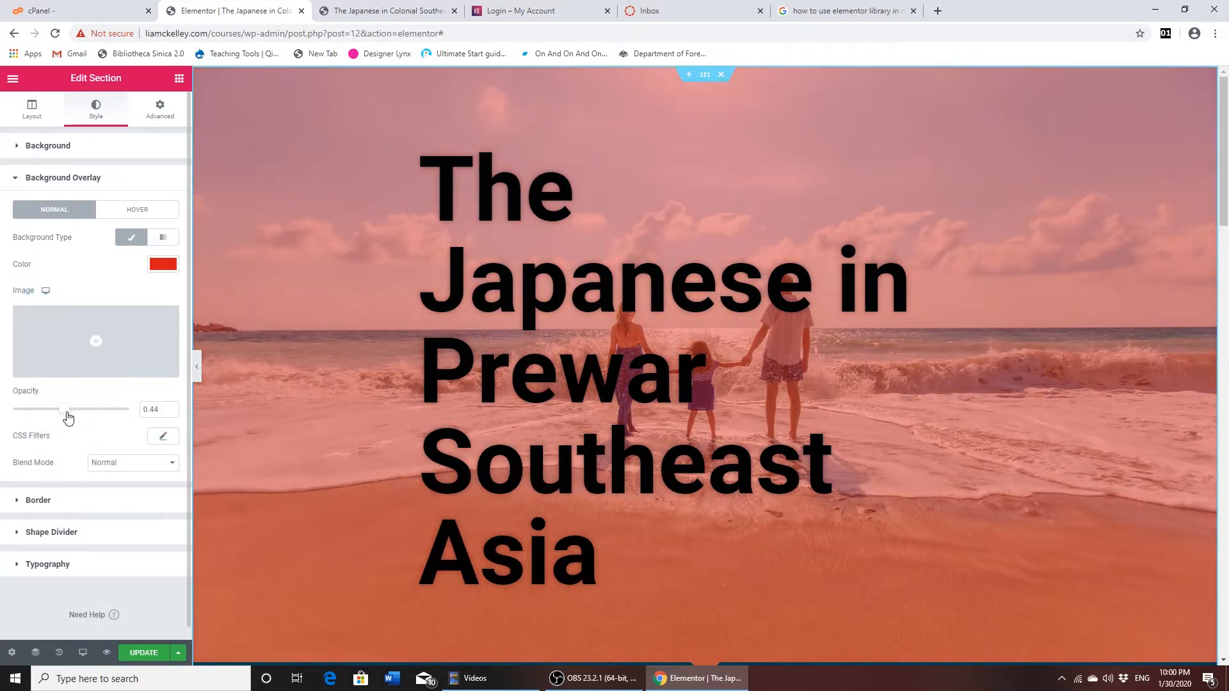
{"action": "left_click", "coordinate": [174, 466]}
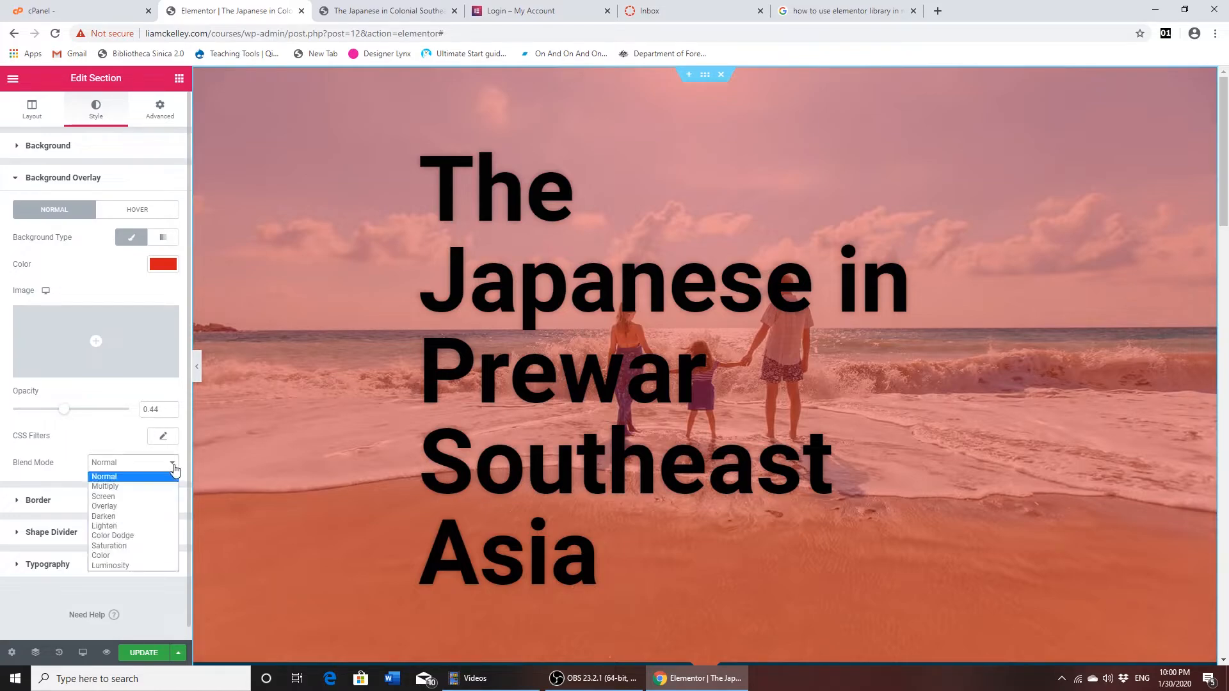
{"action": "left_click", "coordinate": [151, 488]}
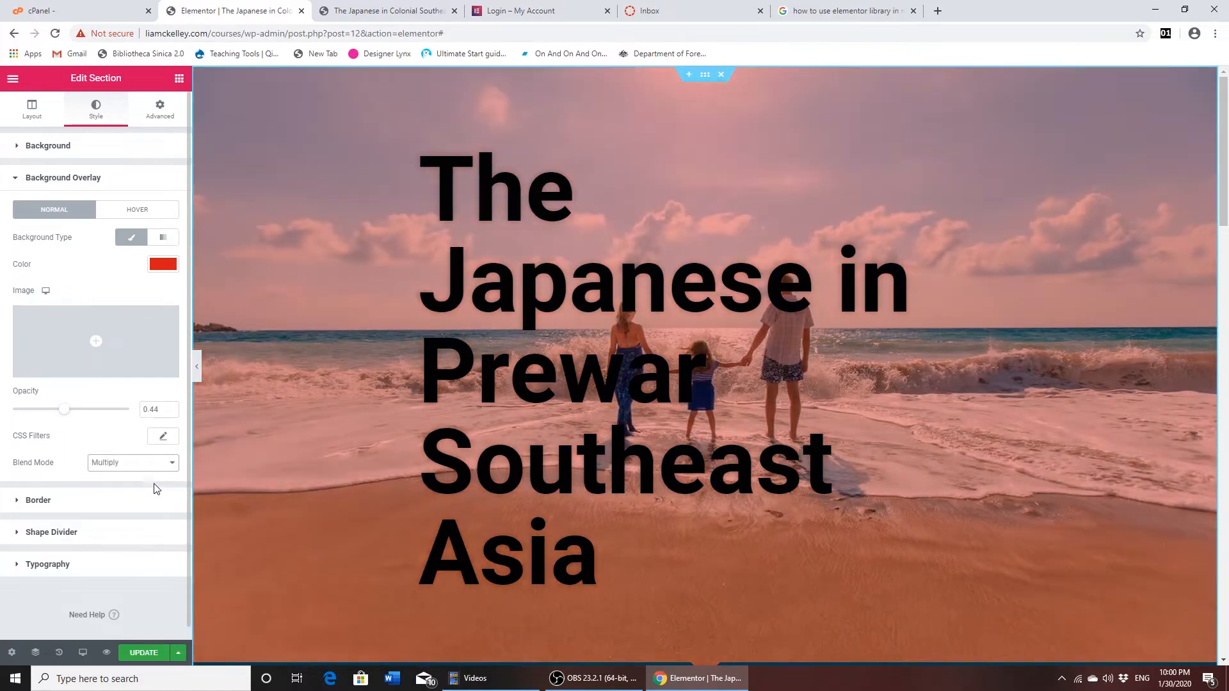
{"action": "left_click", "coordinate": [173, 466]}
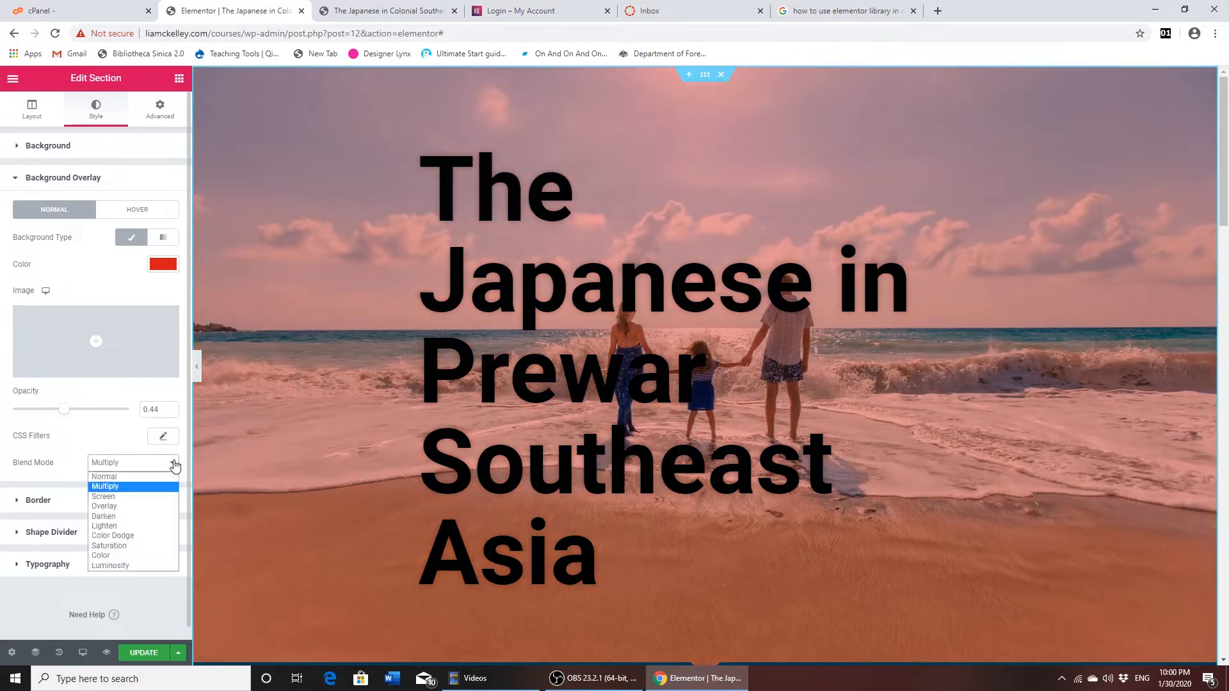
{"action": "left_click", "coordinate": [128, 526]}
{"action": "left_click", "coordinate": [171, 467]}
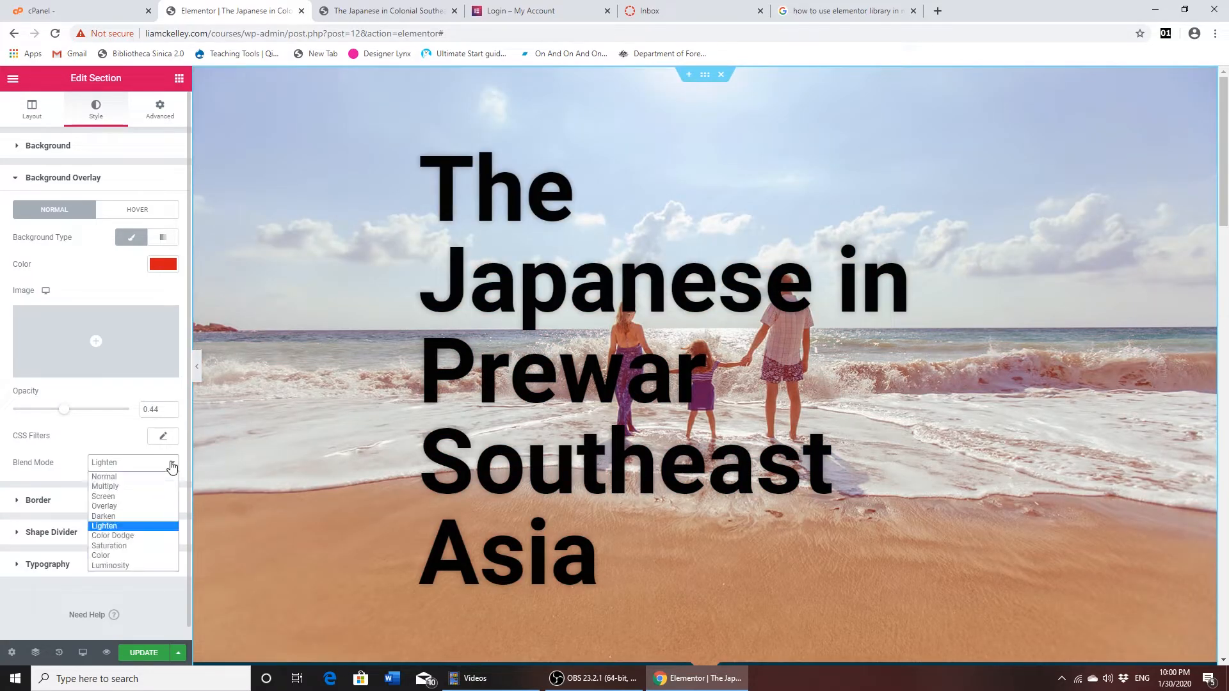
{"action": "left_click", "coordinate": [127, 548]}
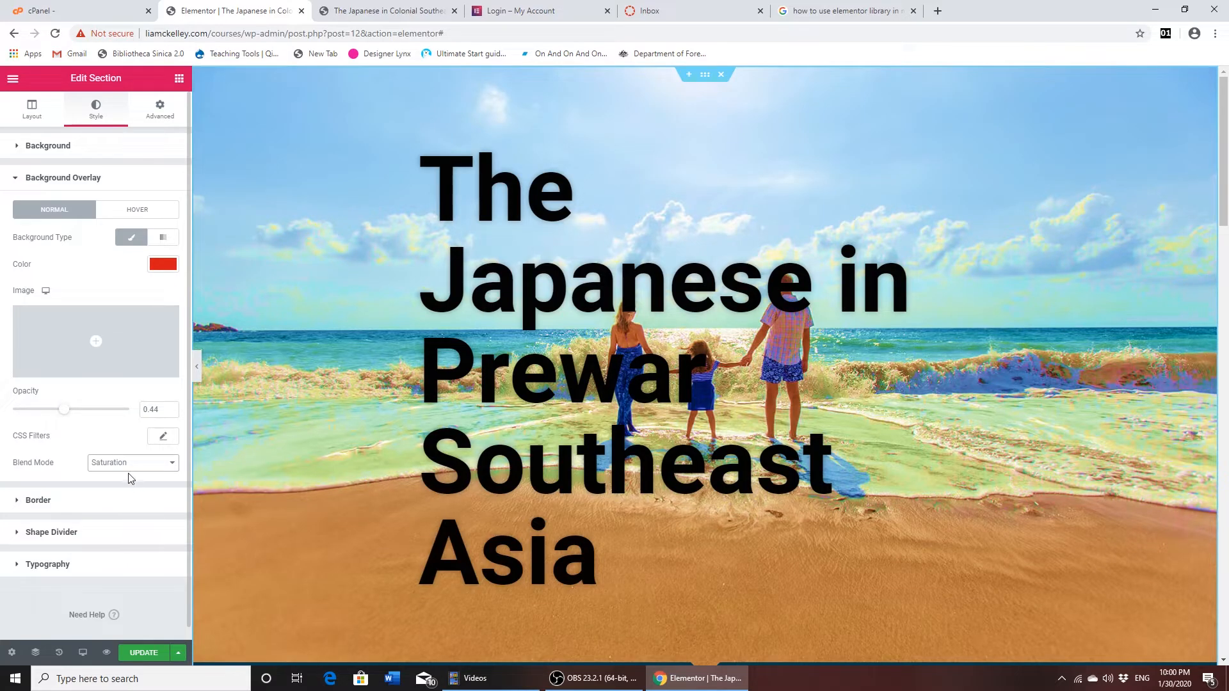
{"action": "left_click", "coordinate": [16, 183]}
- Remove the arrow shape divider from the bottom edge of the hero section by setting its type to None
{"action": "scroll", "coordinate": [358, 384], "scroll_direction": "down", "scroll_amount": 5}
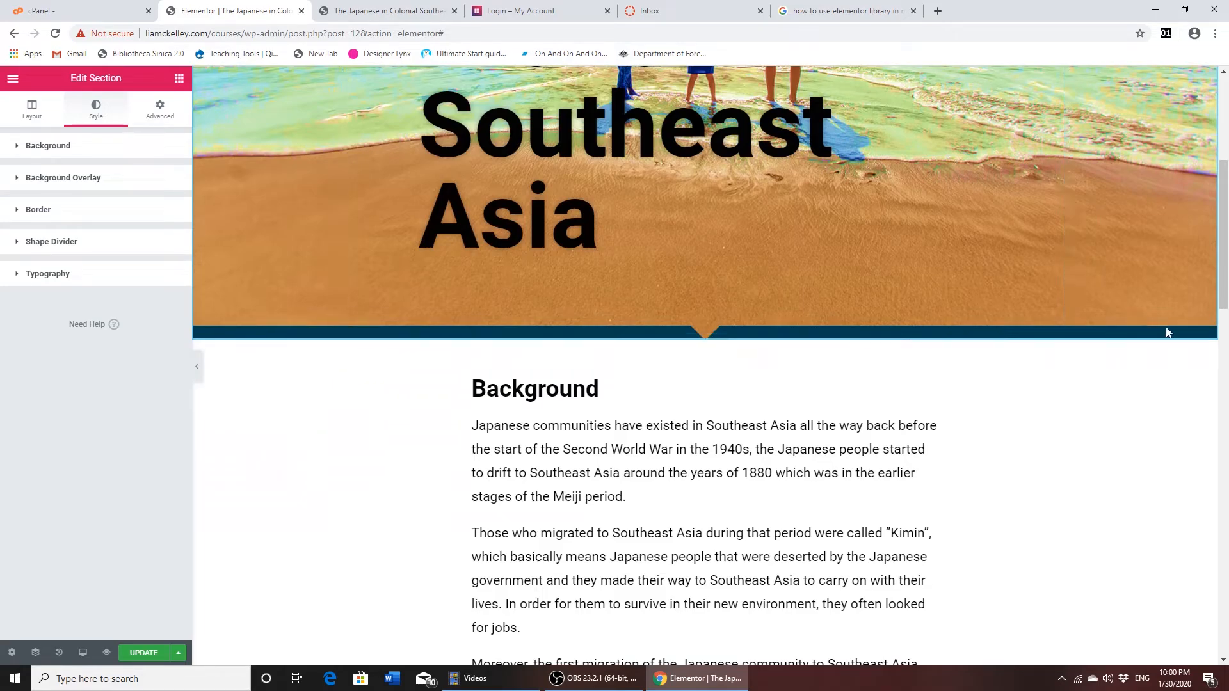
{"action": "scroll", "coordinate": [512, 344], "scroll_direction": "up", "scroll_amount": 5}
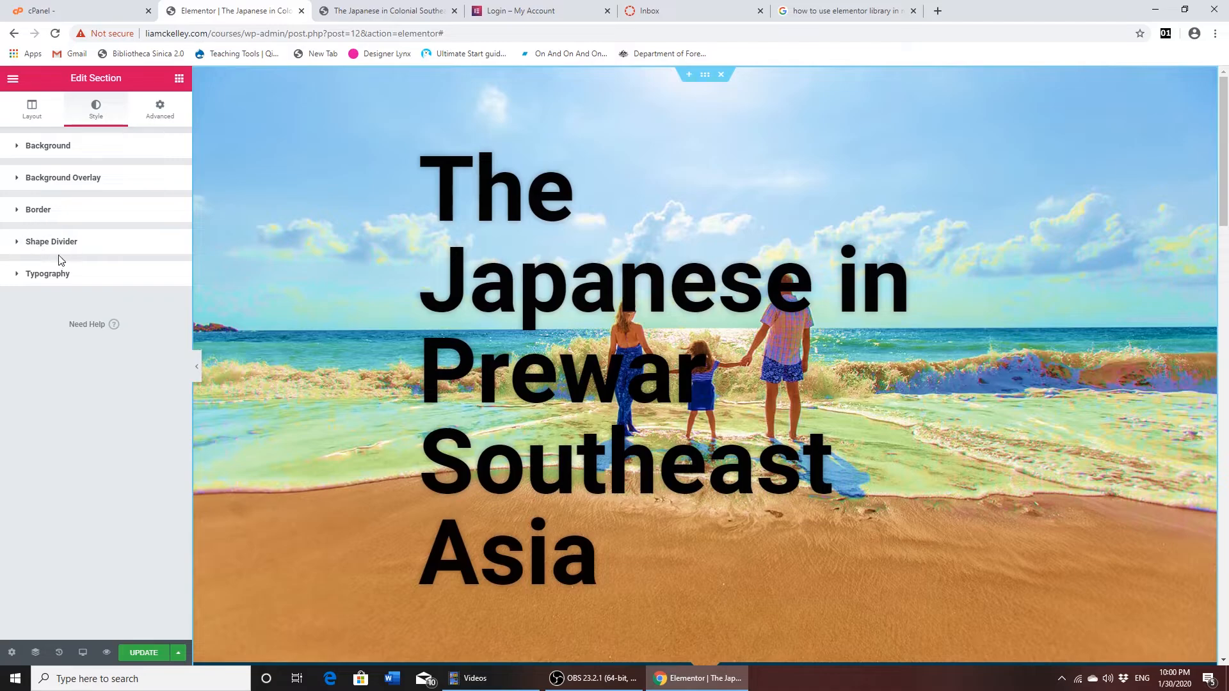
{"action": "left_click", "coordinate": [17, 246]}
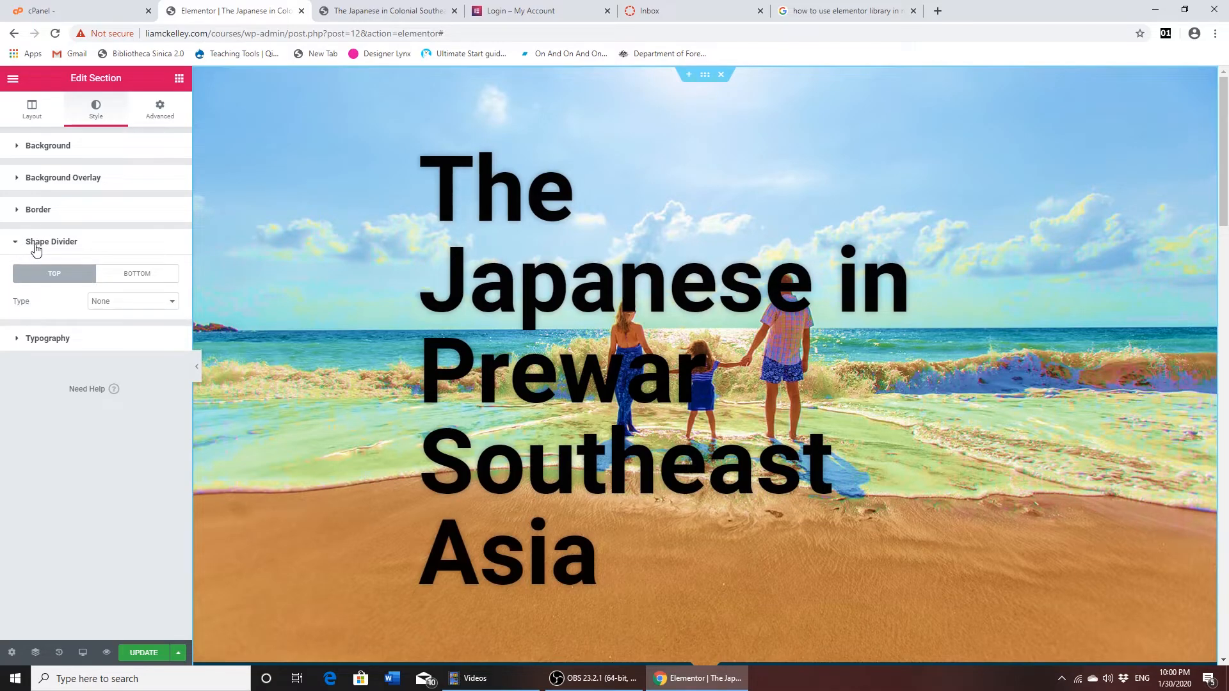
{"action": "scroll", "coordinate": [675, 147], "scroll_direction": "down", "scroll_amount": 2}
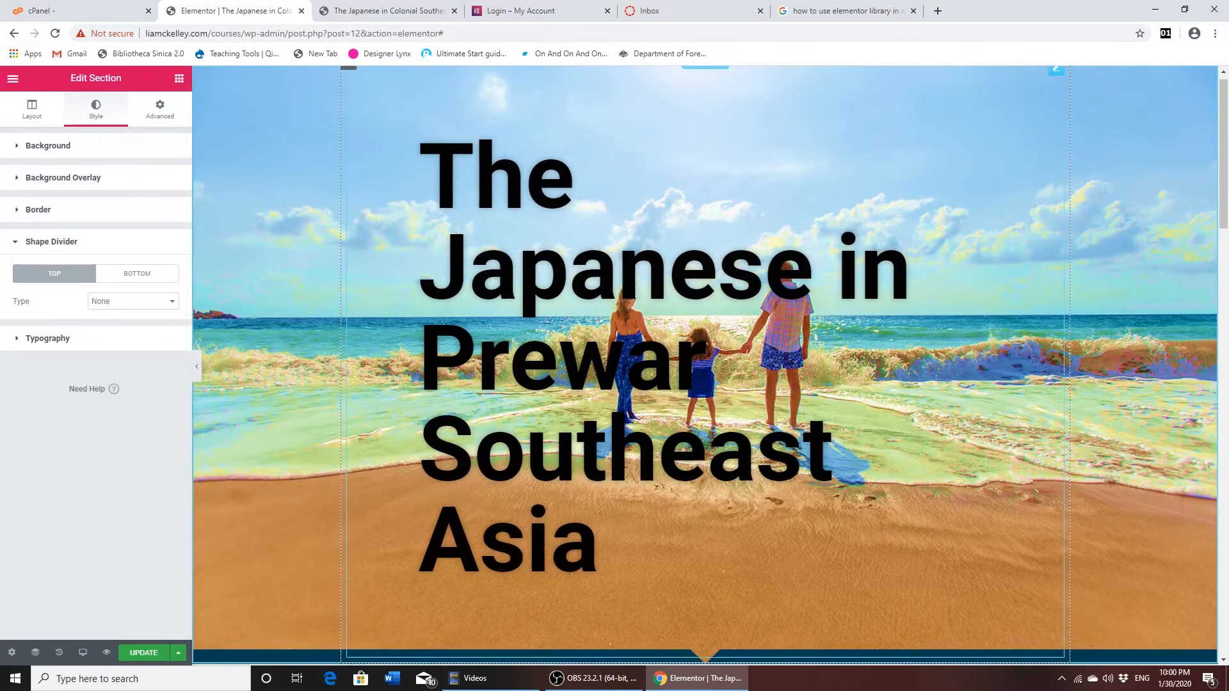
{"action": "left_click", "coordinate": [125, 278]}
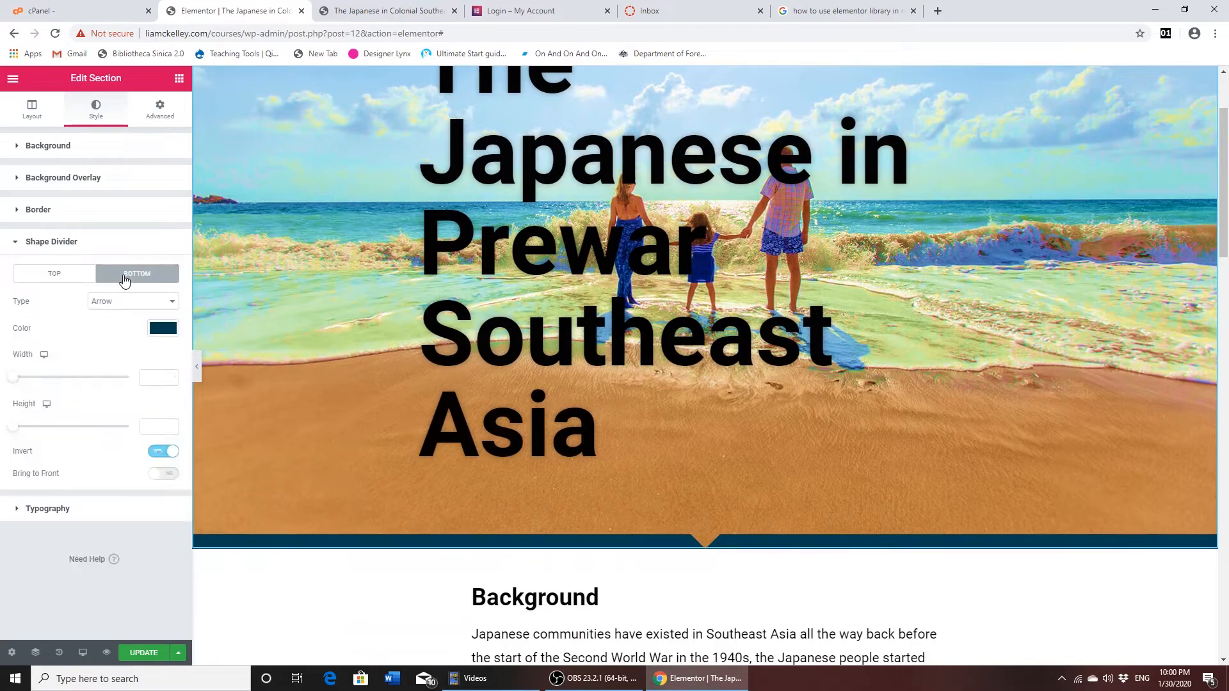
{"action": "left_click", "coordinate": [174, 306]}
{"action": "left_click", "coordinate": [160, 320]}
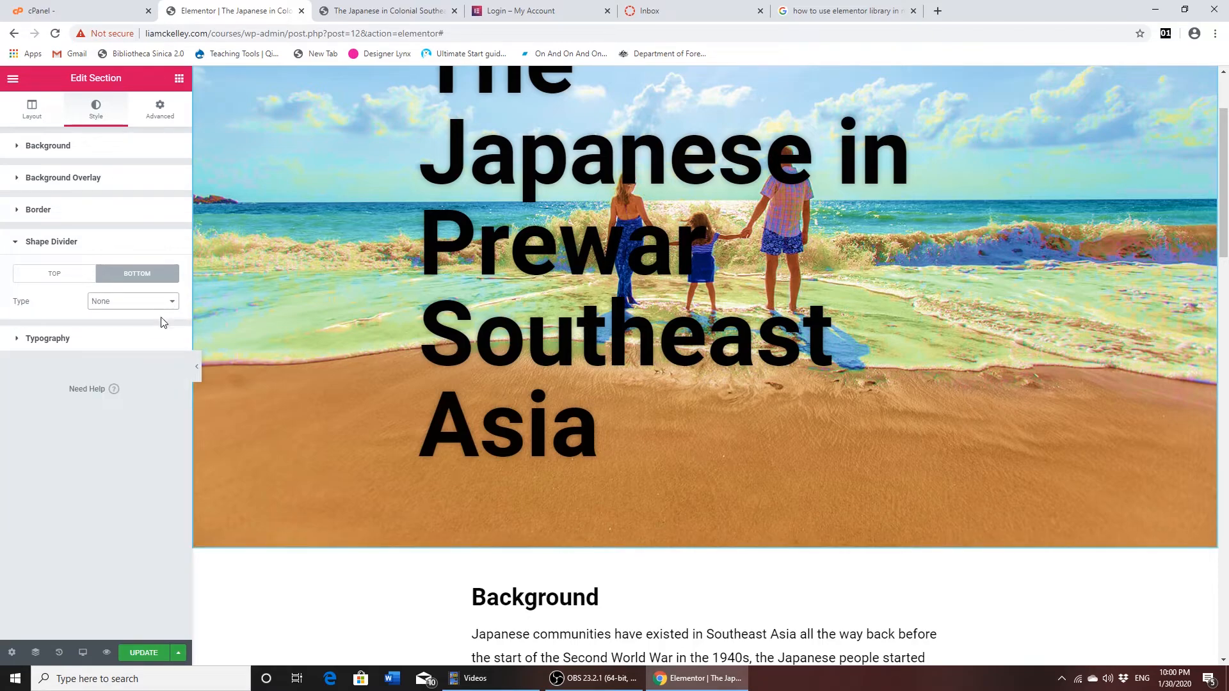
- Try a Zigzag shape divider with a width of 292 on the hero section's bottom edge
{"action": "left_click", "coordinate": [172, 303]}
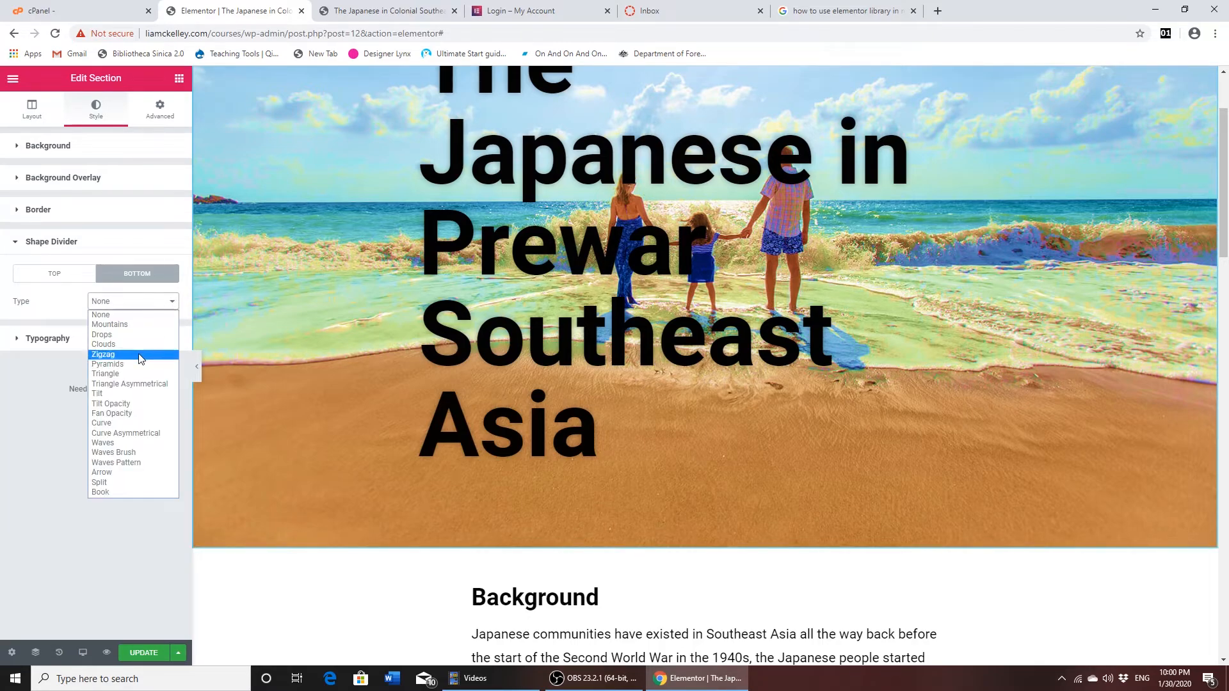
{"action": "left_click", "coordinate": [142, 356]}
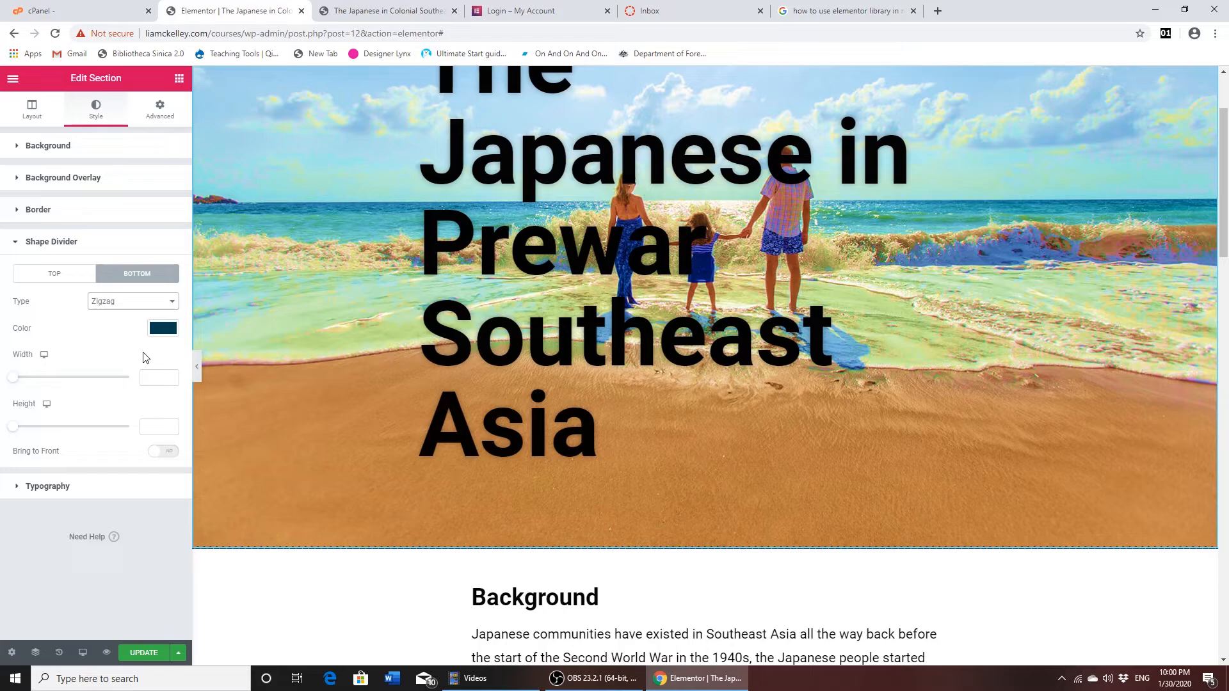
{"action": "left_click_drag", "start_coordinate": [11, 383], "coordinate": [125, 406]}
- Try a Fan Opacity bottom divider in green (#23A455), and set the divider type back to None
{"action": "left_click", "coordinate": [174, 303]}
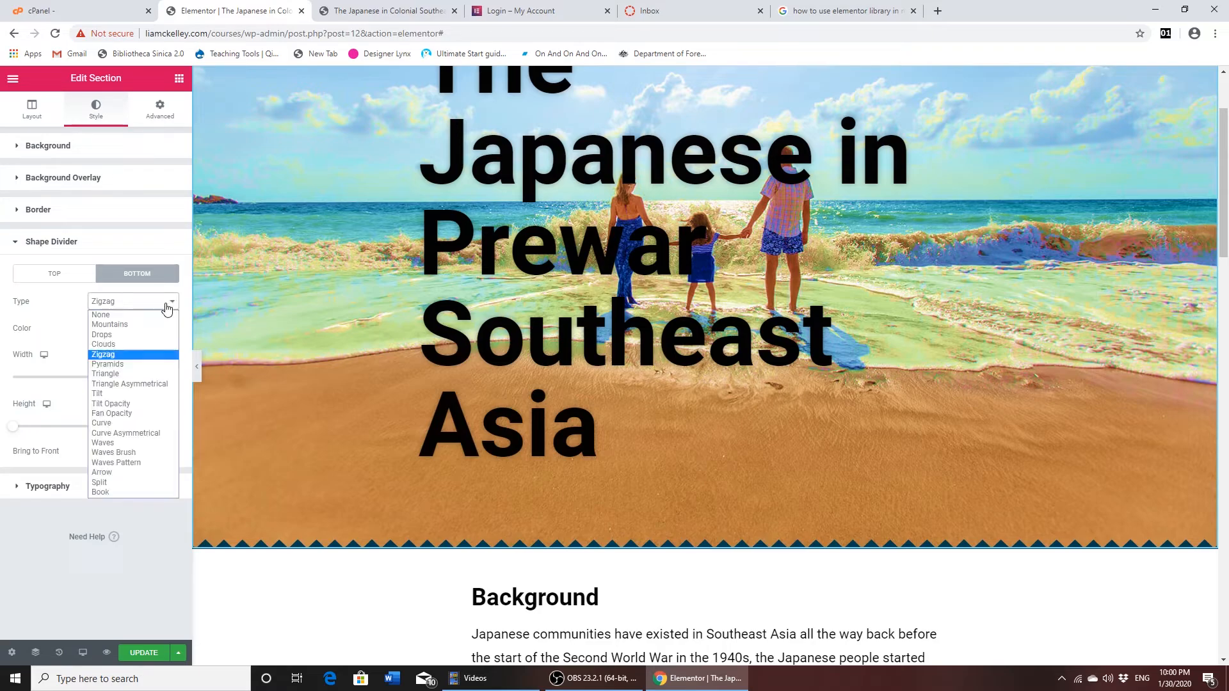
{"action": "left_click", "coordinate": [135, 414]}
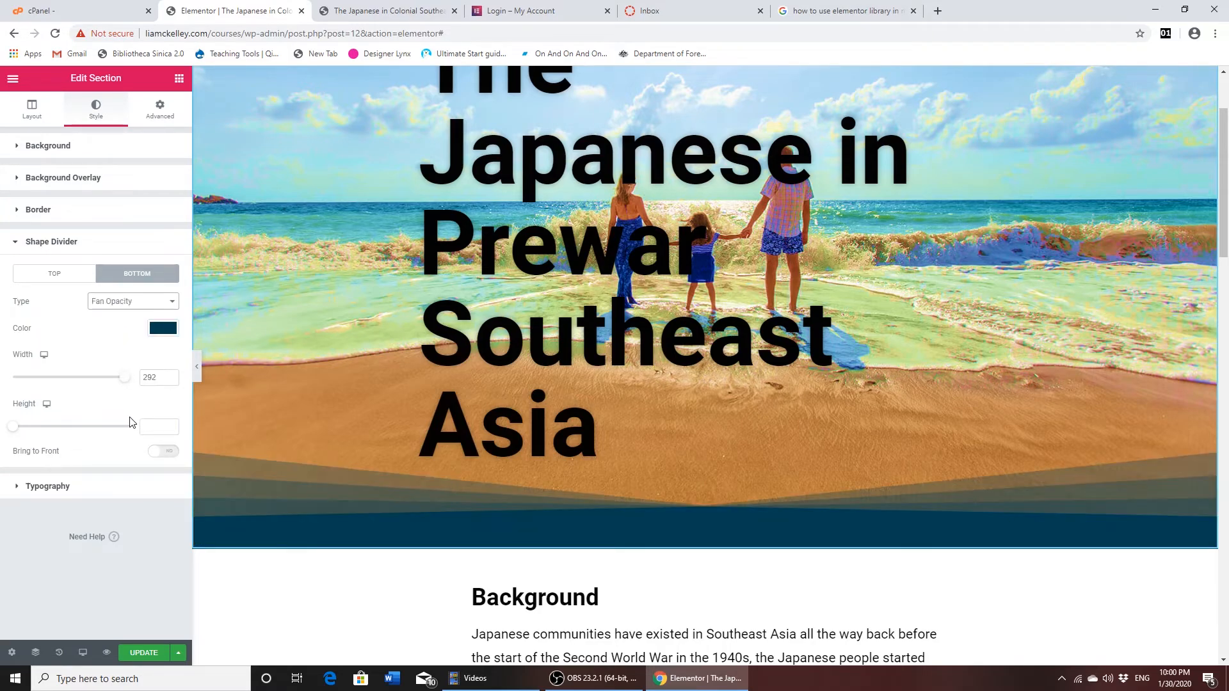
{"action": "left_click", "coordinate": [163, 333]}
{"action": "left_click", "coordinate": [114, 360]}
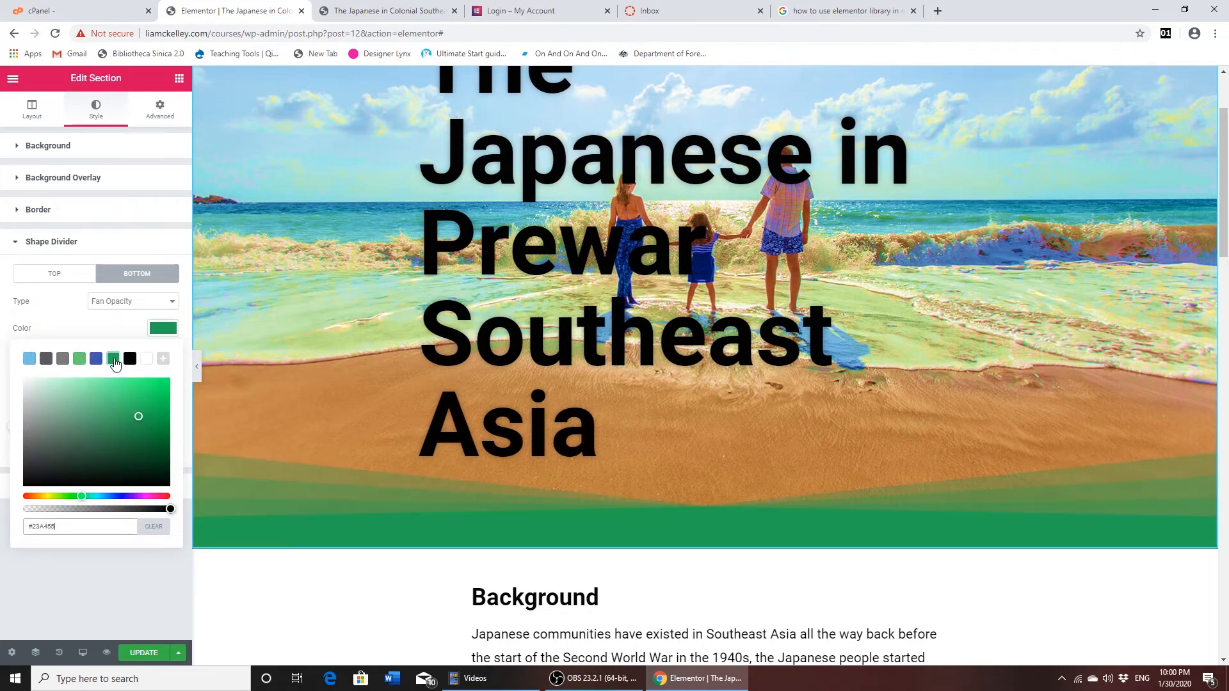
{"action": "left_click", "coordinate": [173, 304]}
{"action": "left_click", "coordinate": [153, 316]}
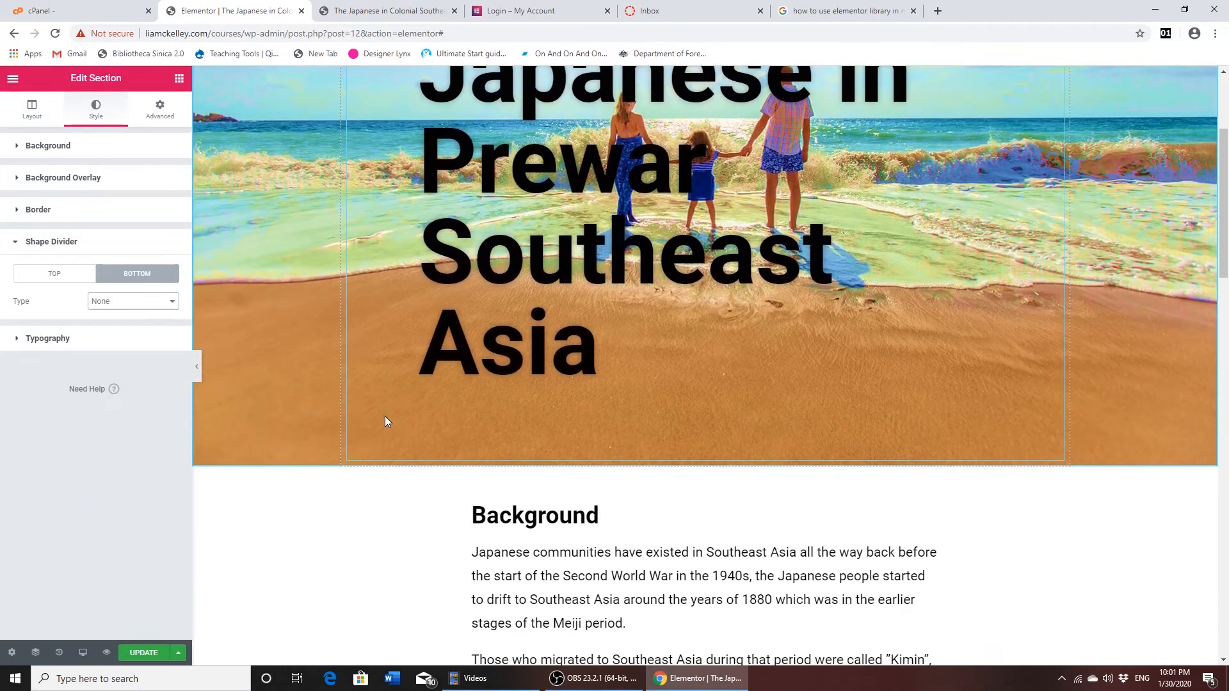
- Check the hero banner against the Background section below it and update the course page
{"action": "scroll", "coordinate": [839, 449], "scroll_direction": "up", "scroll_amount": 2}
{"action": "scroll", "coordinate": [729, 475], "scroll_direction": "down", "scroll_amount": 6}
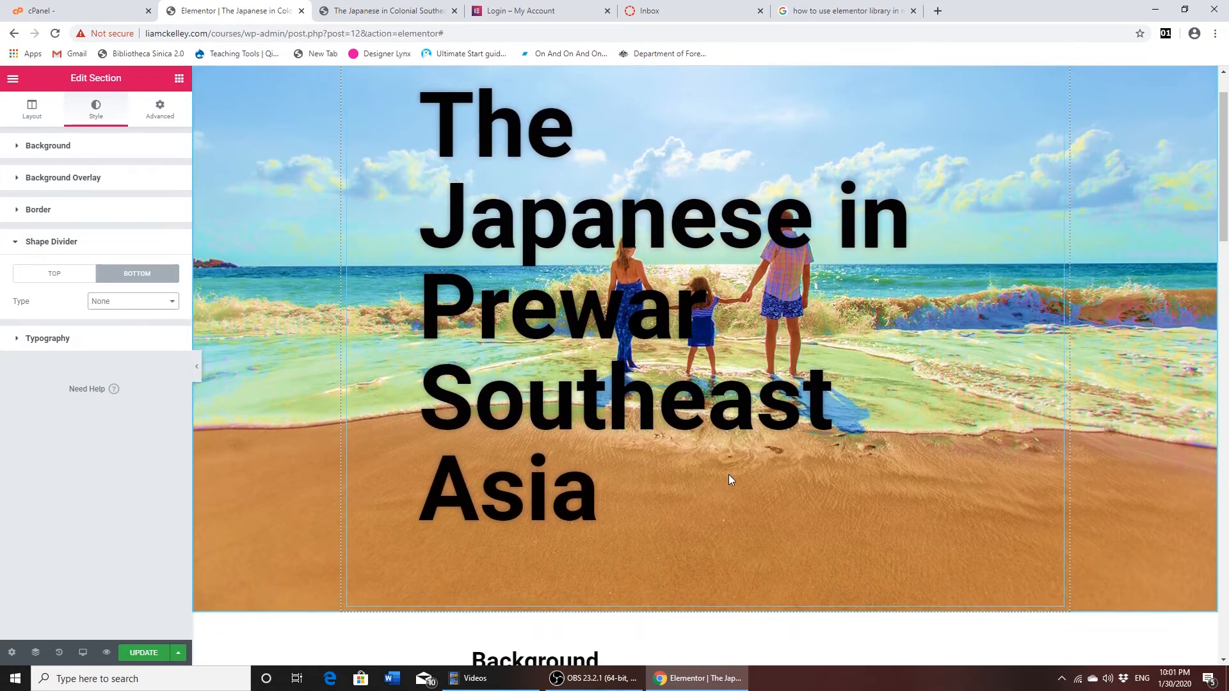
{"action": "scroll", "coordinate": [571, 413], "scroll_direction": "up", "scroll_amount": 6}
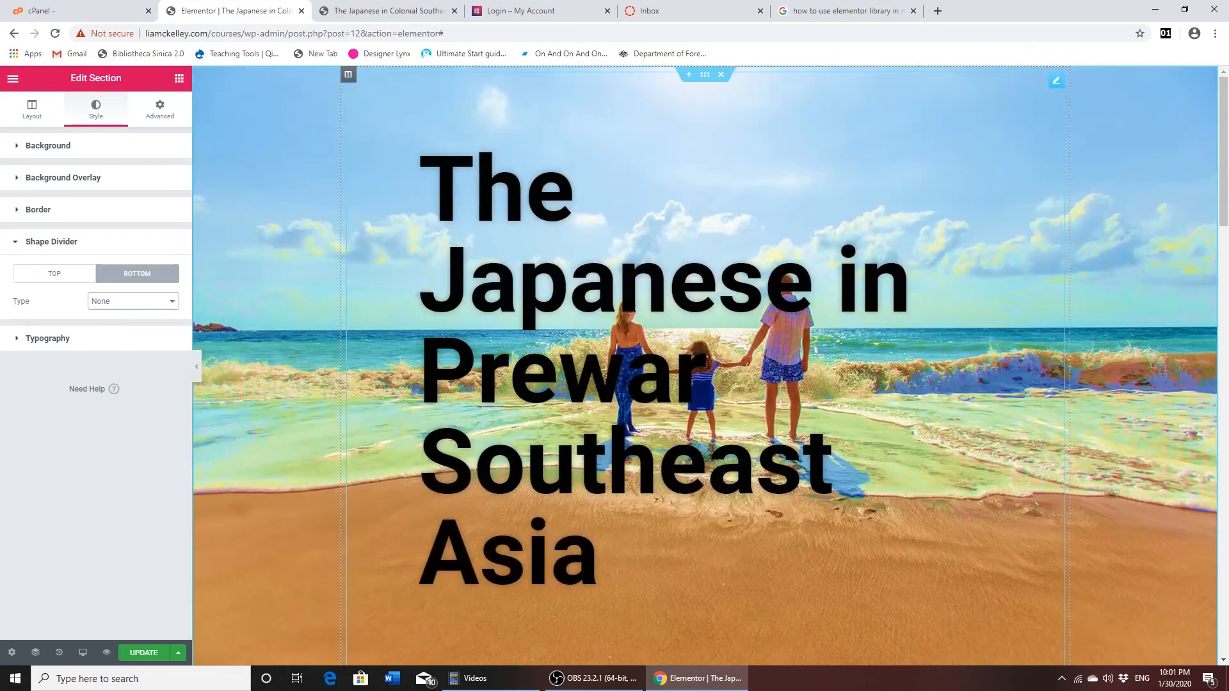
{"action": "scroll", "coordinate": [656, 160], "scroll_direction": "down", "scroll_amount": 6}
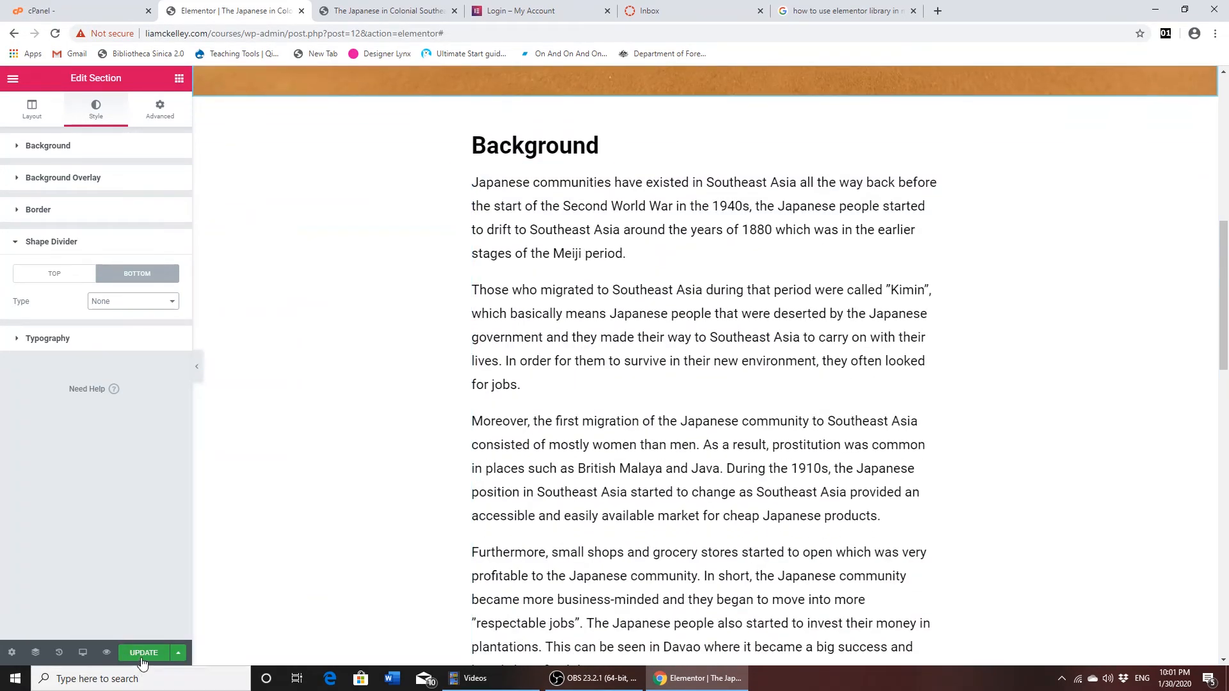
{"action": "left_click", "coordinate": [142, 652]}
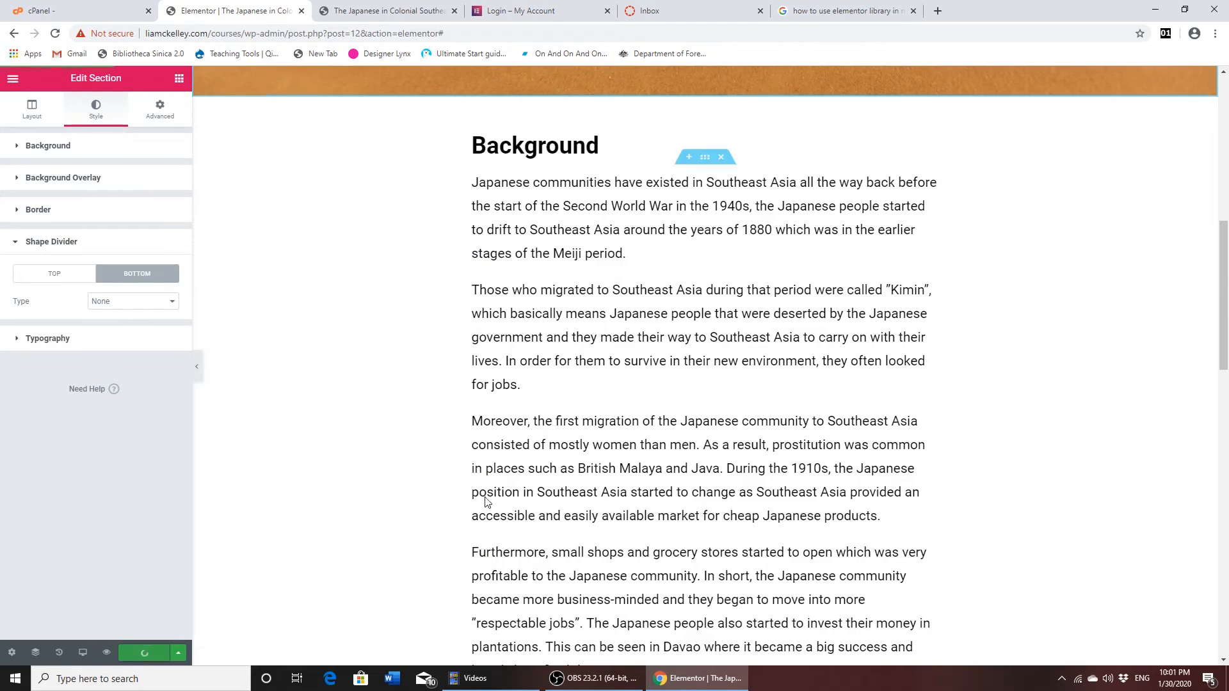
{"action": "scroll", "coordinate": [534, 485], "scroll_direction": "down", "scroll_amount": 4}
{"action": "scroll", "coordinate": [534, 484], "scroll_direction": "up", "scroll_amount": 11}
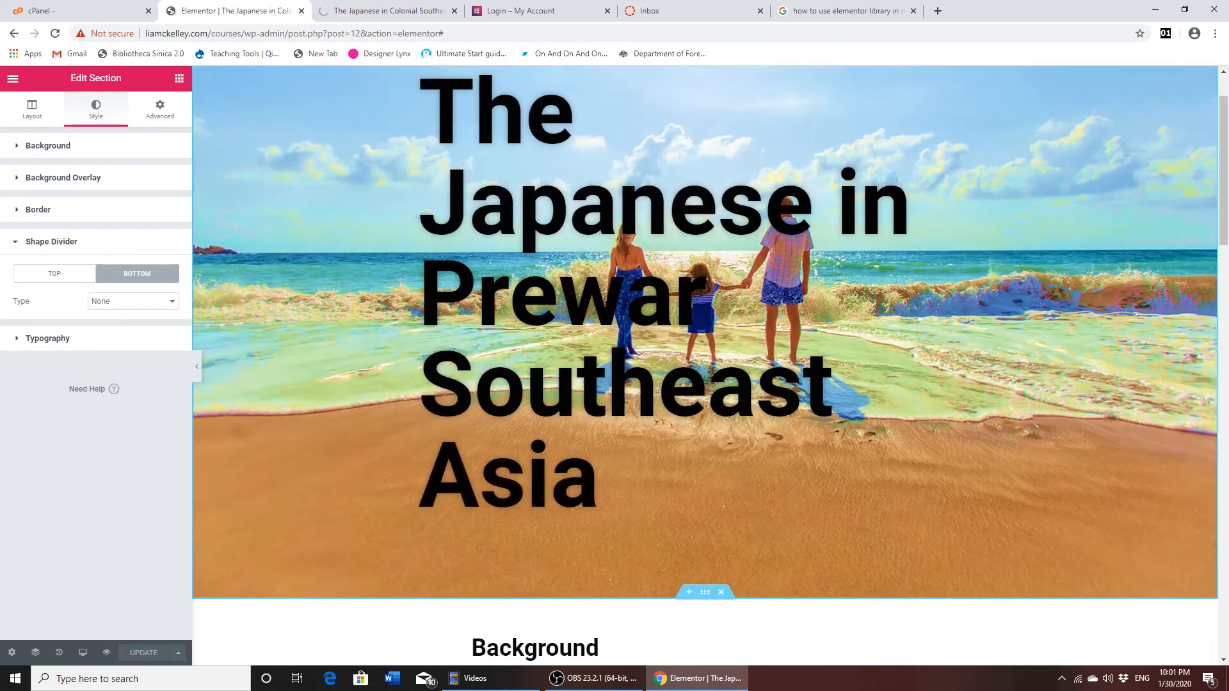